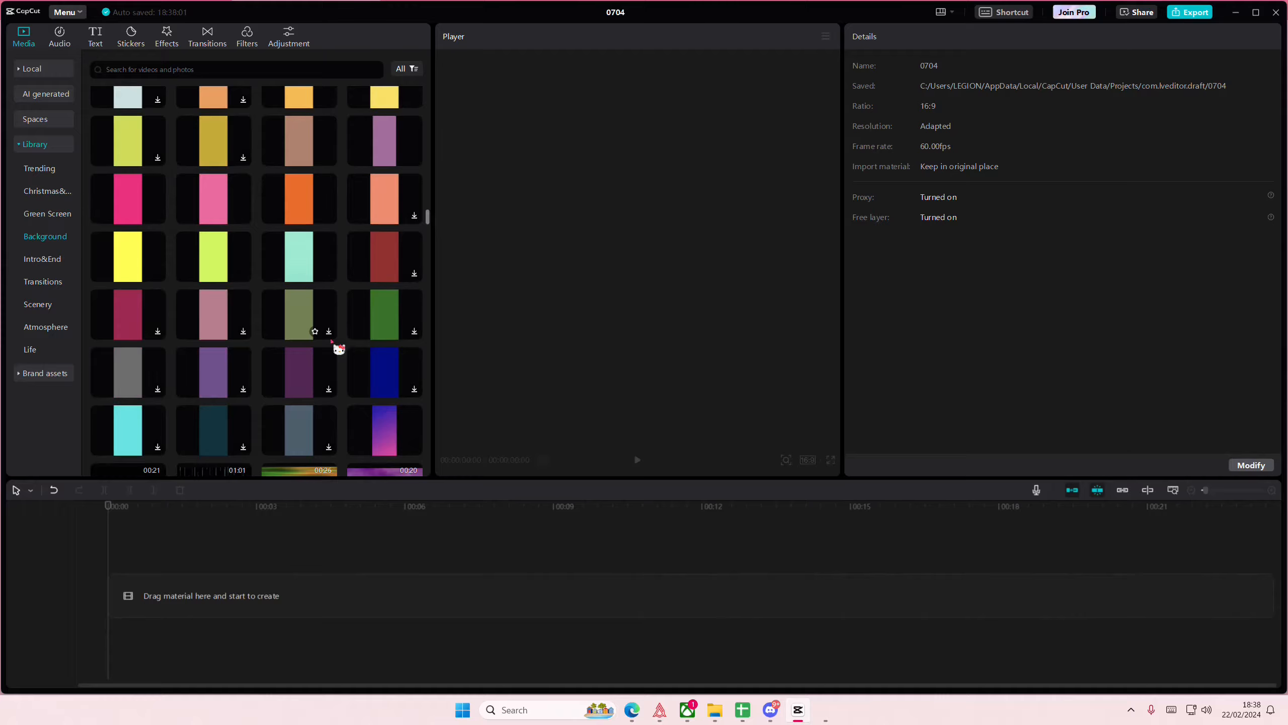
# Add the solid light pink background to the start of the timeline and shift it toward the left of the frame
pyautogui.scroll(1, 338, 349)
pyautogui.moveTo(237, 269); pyautogui.dragTo(152, 589)
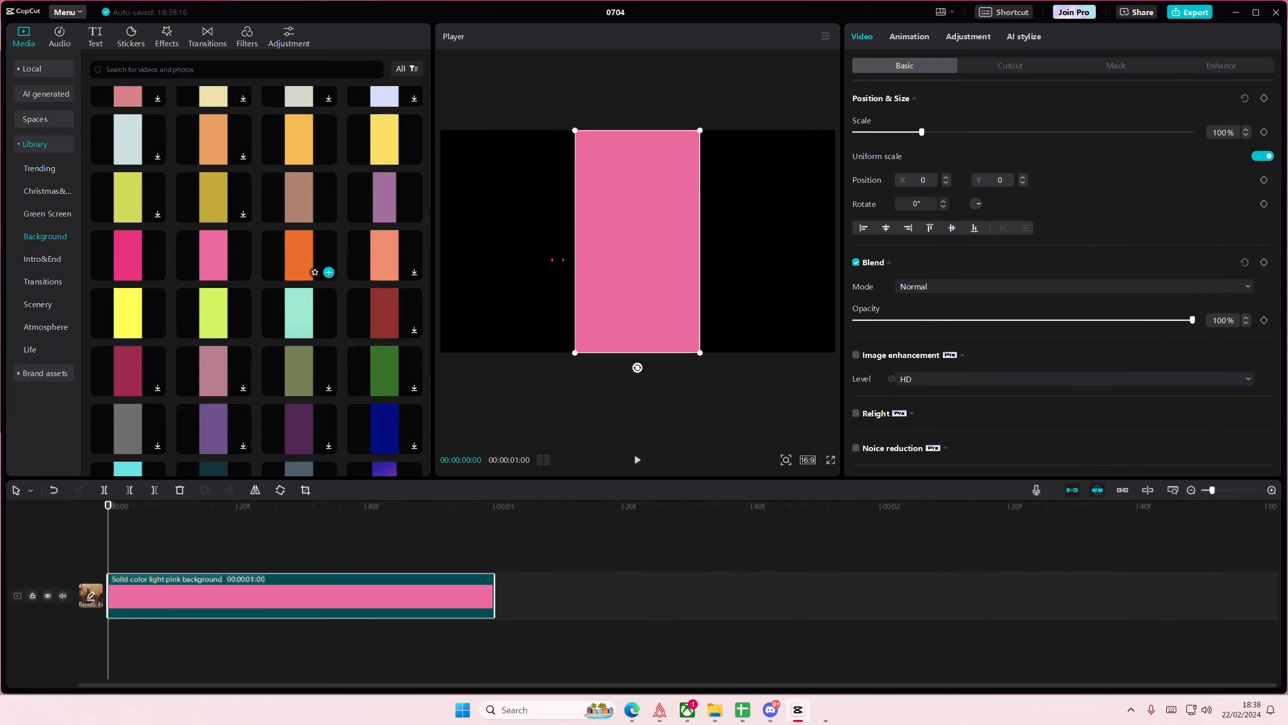
pyautogui.moveTo(668, 282); pyautogui.dragTo(613, 279)
# Set the canvas ratio to 1:1 and align the pink background to cover the left half of the frame
pyautogui.click(808, 460)
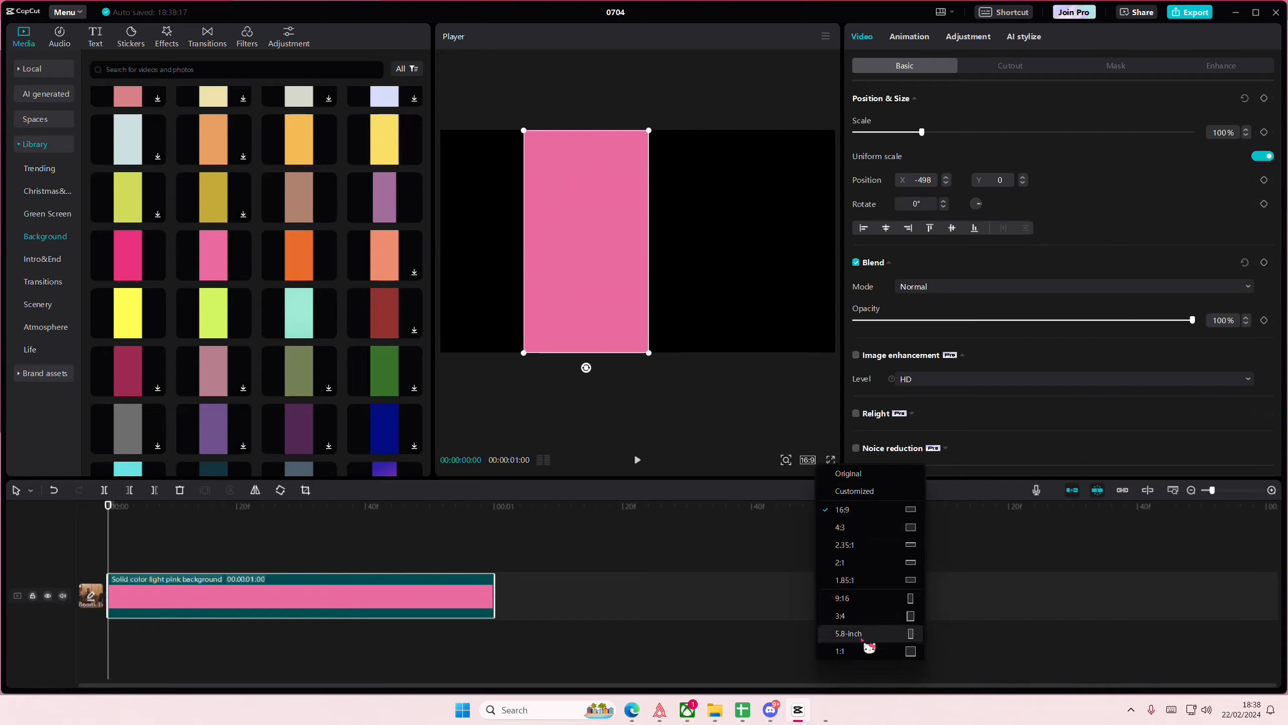
pyautogui.click(869, 650)
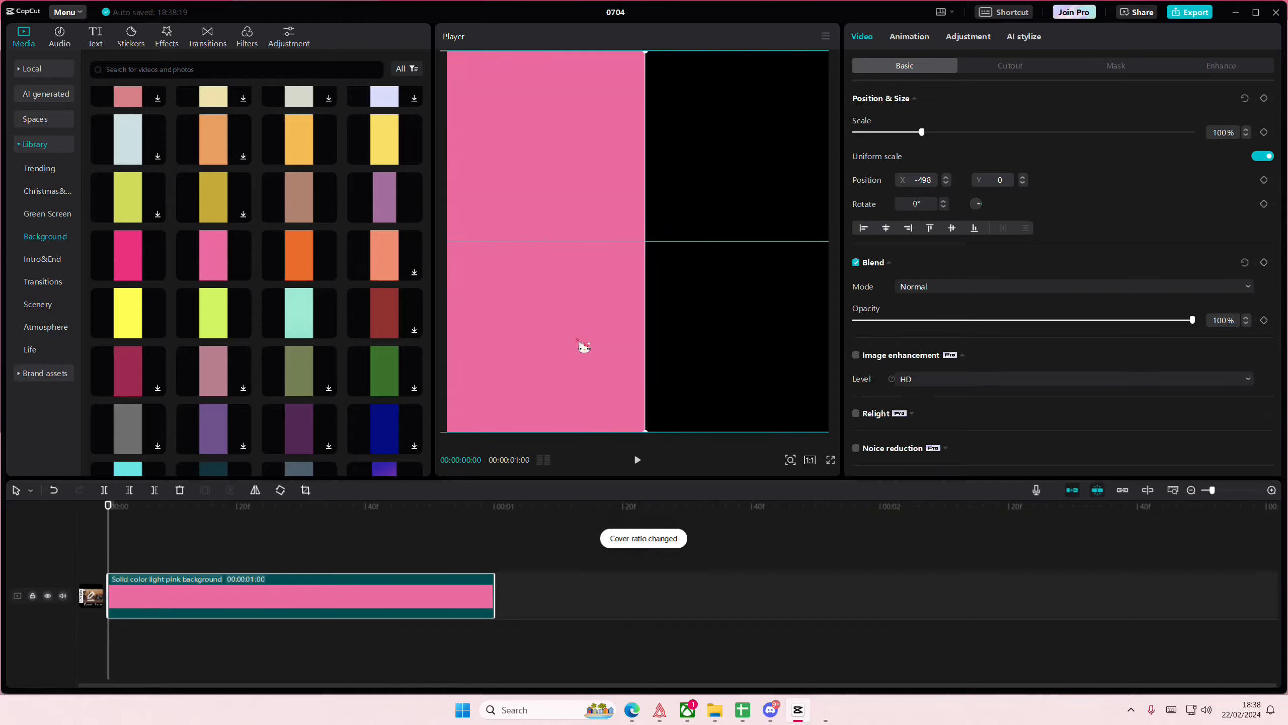
pyautogui.moveTo(577, 340); pyautogui.dragTo(296, 361)
# Add the solid orange background on a track above the pink clip, covering the right half of the frame
pyautogui.moveTo(305, 272); pyautogui.dragTo(386, 567)
pyautogui.moveTo(713, 354)
pyautogui.mouseDown()
pyautogui.moveTo(730, 356)
pyautogui.moveTo(715, 357)
pyautogui.mouseUp()
pyautogui.click(781, 553)
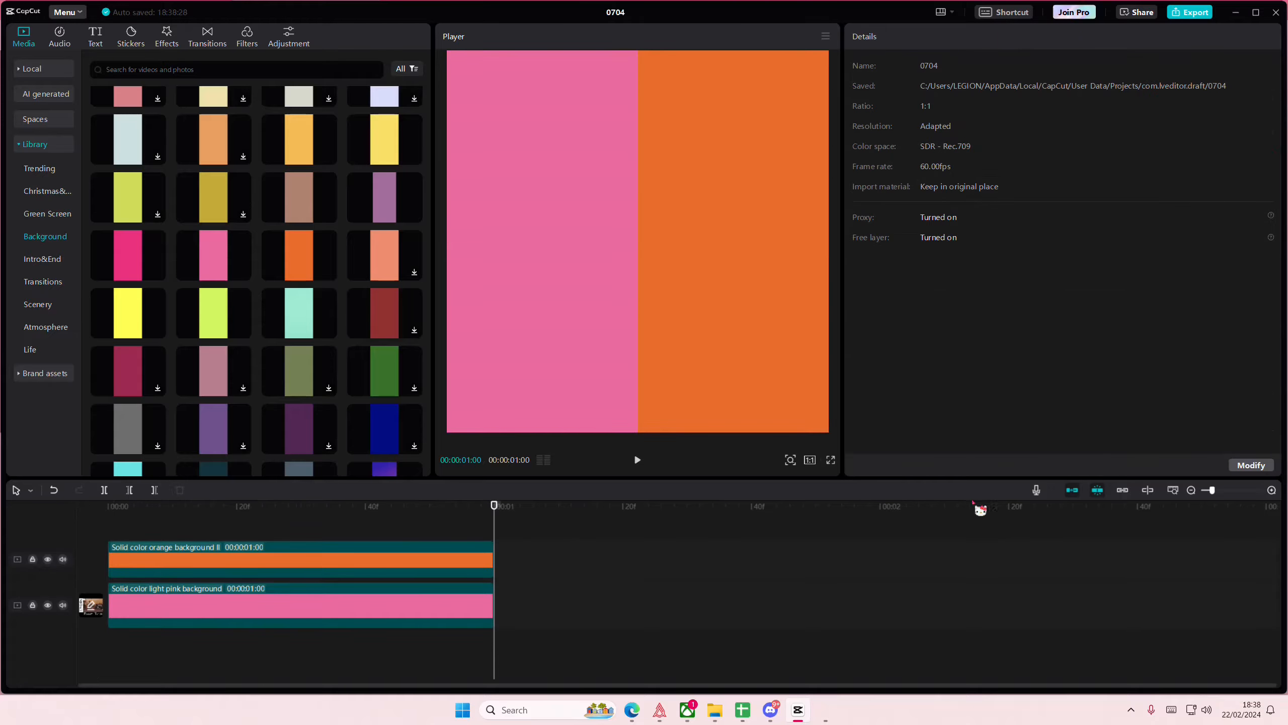
# Extend the orange and pink clips together to a duration of 00:00:05:02
pyautogui.click(1193, 491)
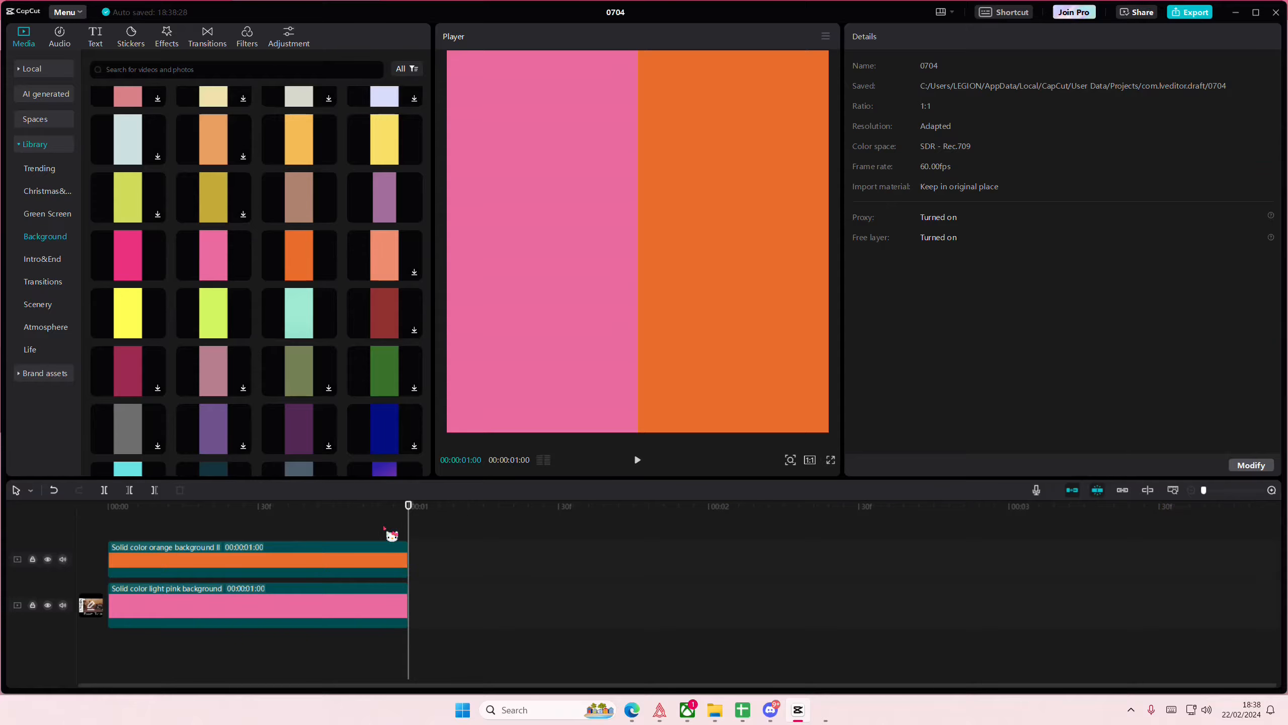
pyautogui.hotkey('ctrl', 'a')
pyautogui.moveTo(405, 552); pyautogui.dragTo(1197, 594)
pyautogui.moveTo(1218, 492); pyautogui.dragTo(1213, 492)
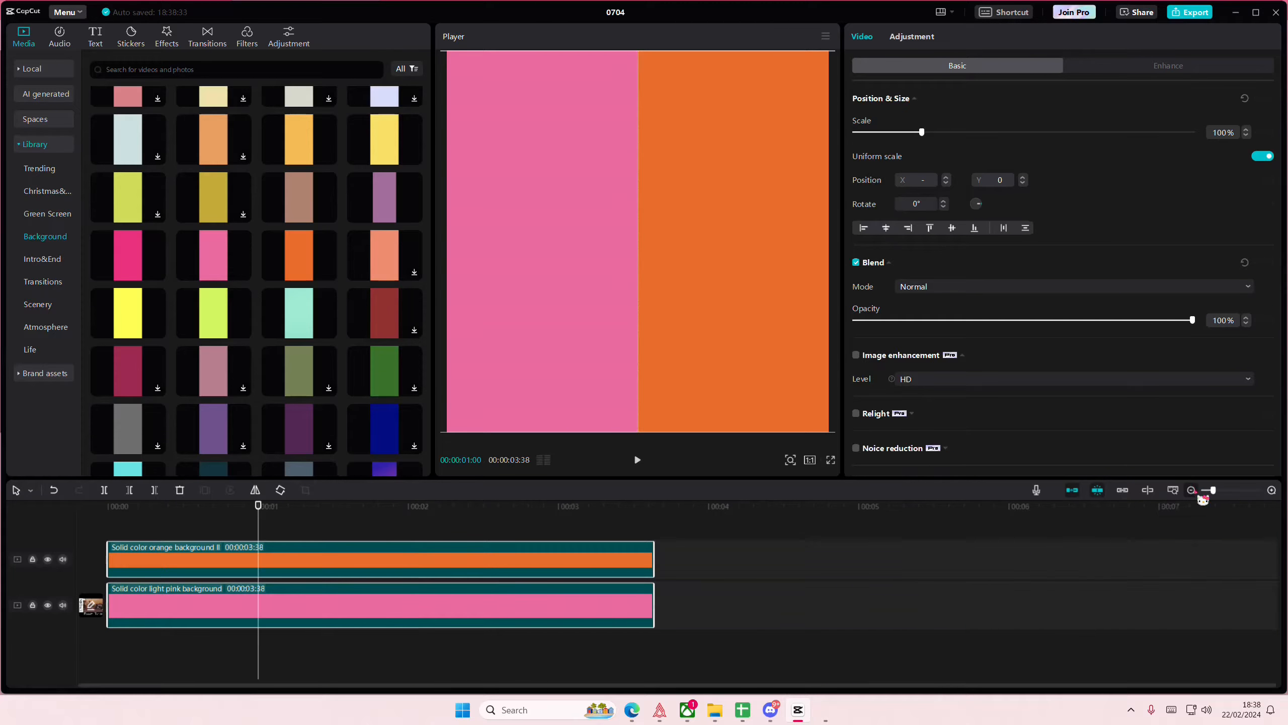
pyautogui.moveTo(650, 544); pyautogui.dragTo(864, 579)
pyautogui.click(716, 532)
# Apply a Horizontal mask to the orange clip, rotated -180° with a feather of 40
pyautogui.click(109, 506)
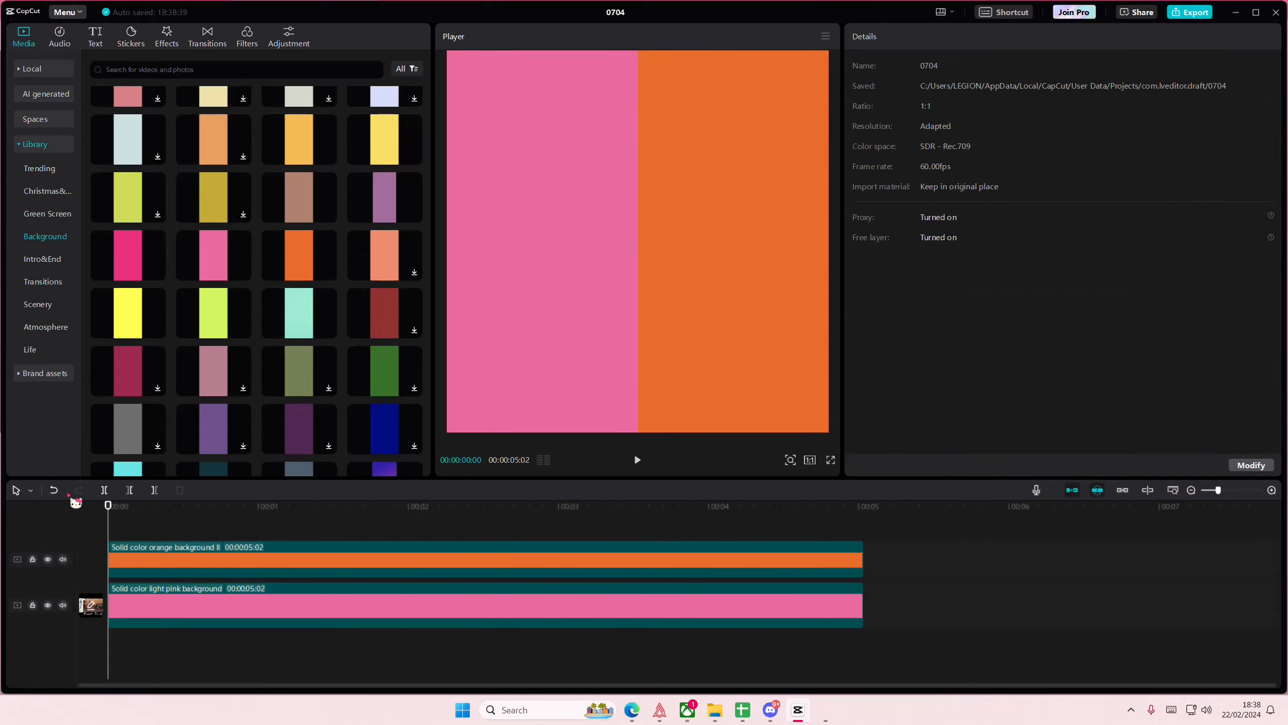
pyautogui.click(222, 564)
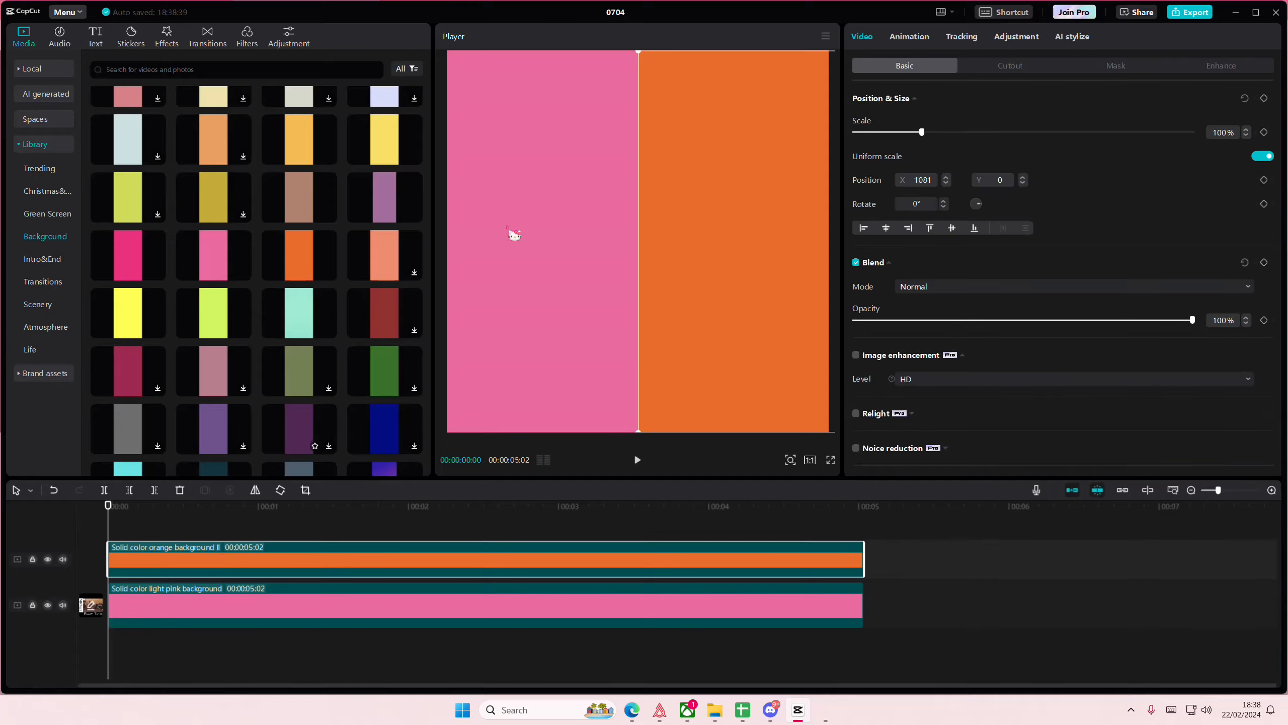
pyautogui.click(1096, 73)
pyautogui.click(920, 147)
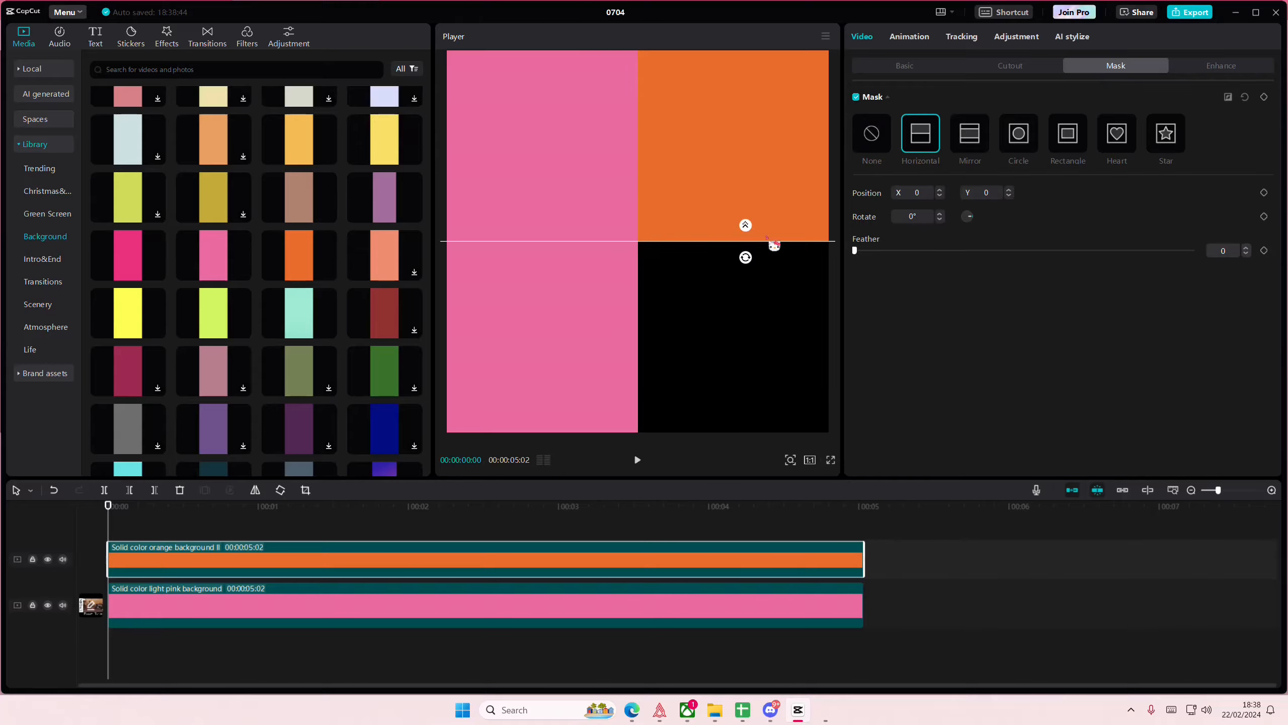
pyautogui.moveTo(746, 260); pyautogui.dragTo(748, 336)
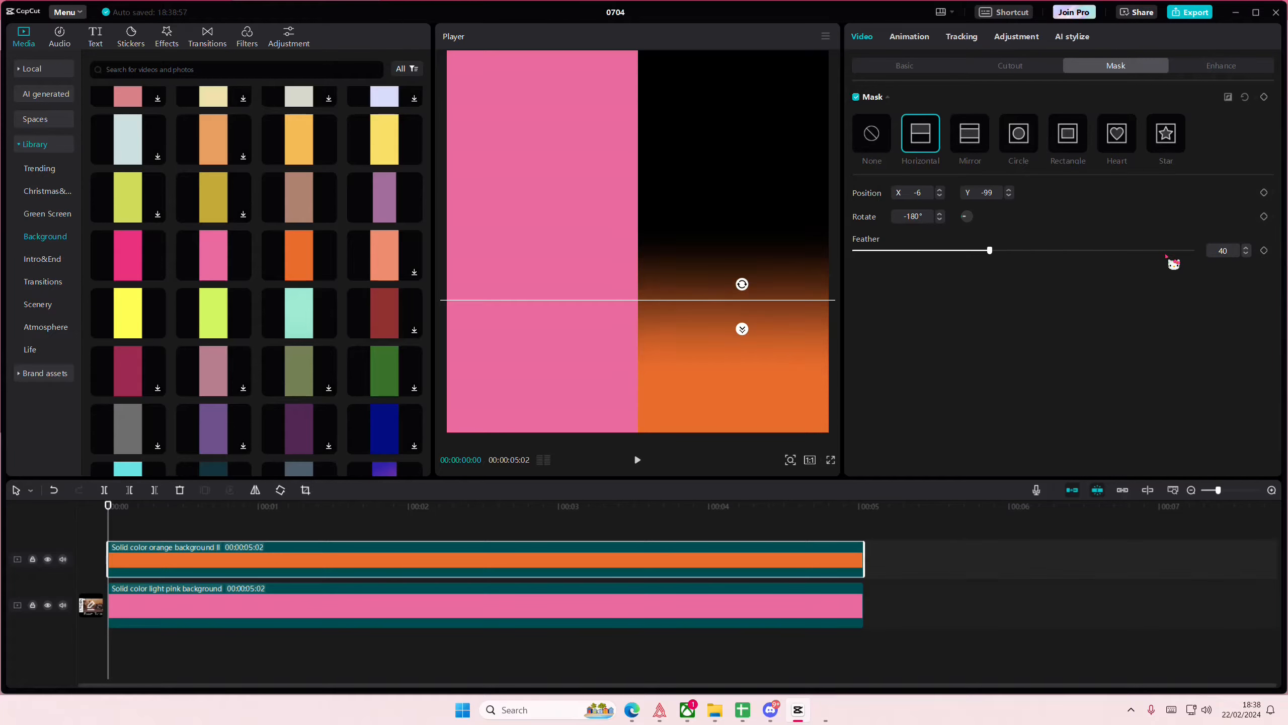
# Keyframe the orange clip's mask at the frame's lower edge, Y -320, at the start, and move it to the upper edge at 00:00:02:52
pyautogui.moveTo(832, 308); pyautogui.dragTo(828, 443)
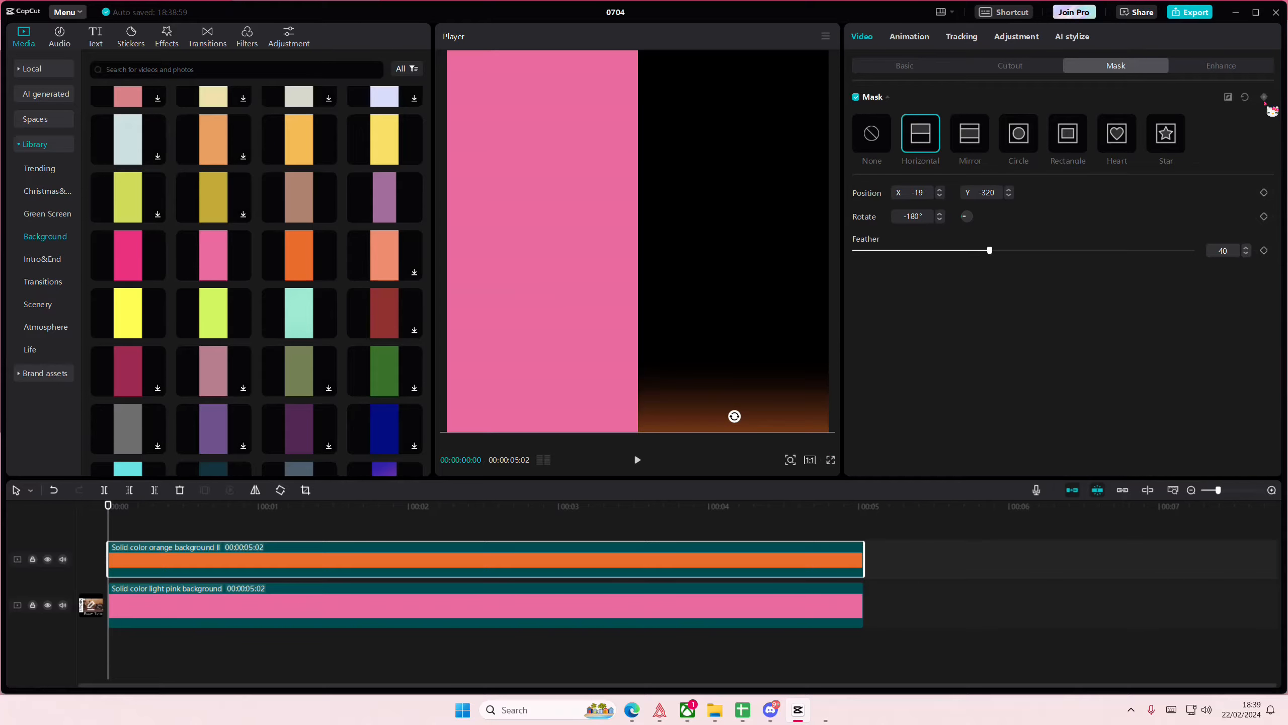
pyautogui.moveTo(446, 509); pyautogui.dragTo(538, 539)
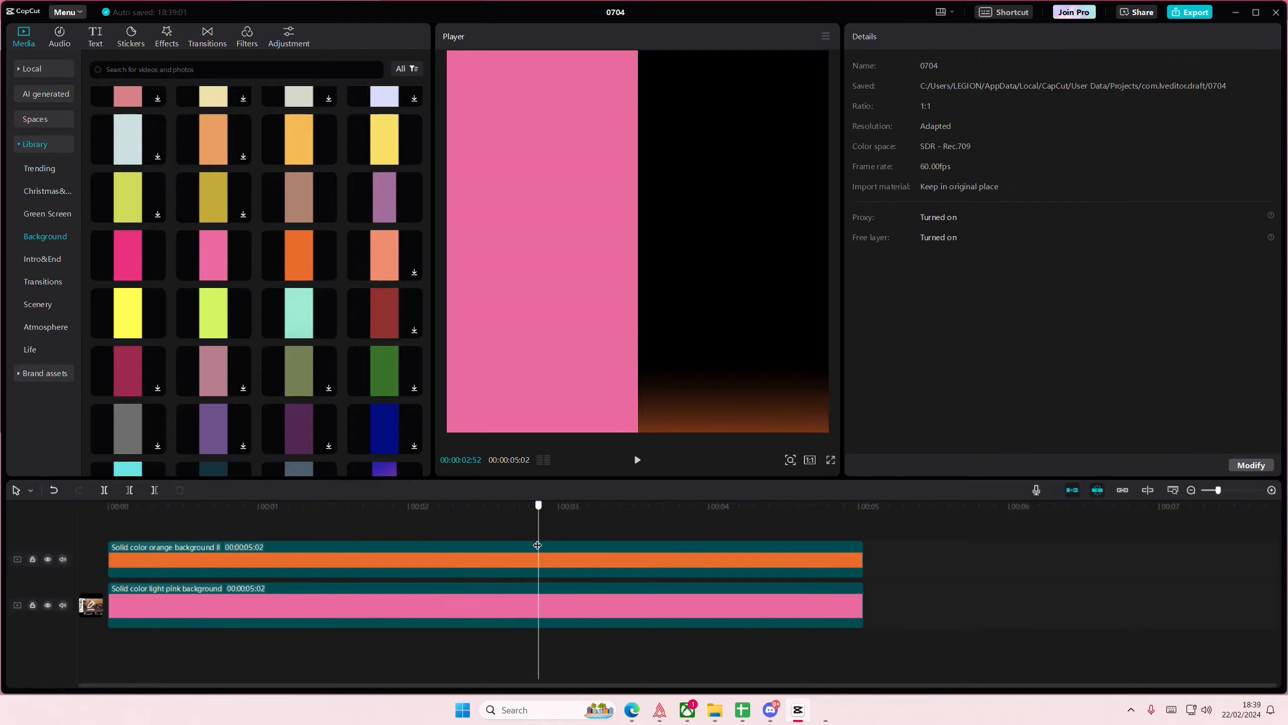
pyautogui.click(537, 547)
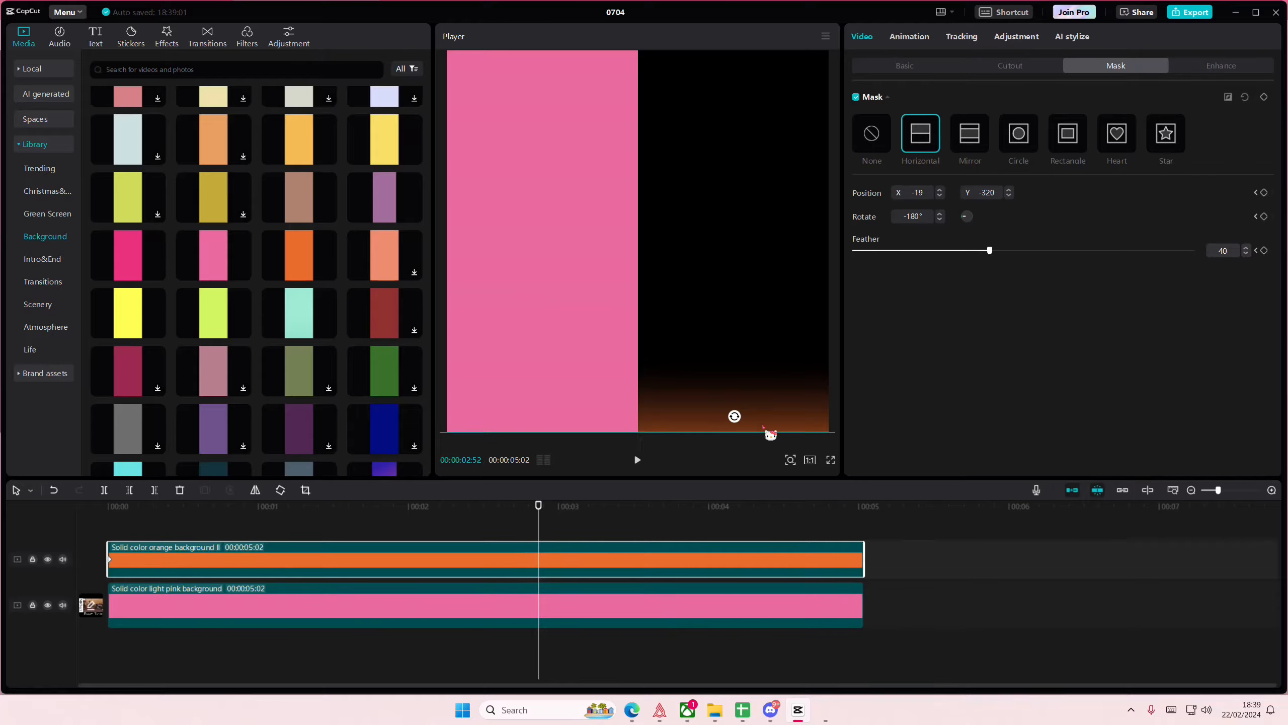
pyautogui.moveTo(764, 428); pyautogui.dragTo(734, 2)
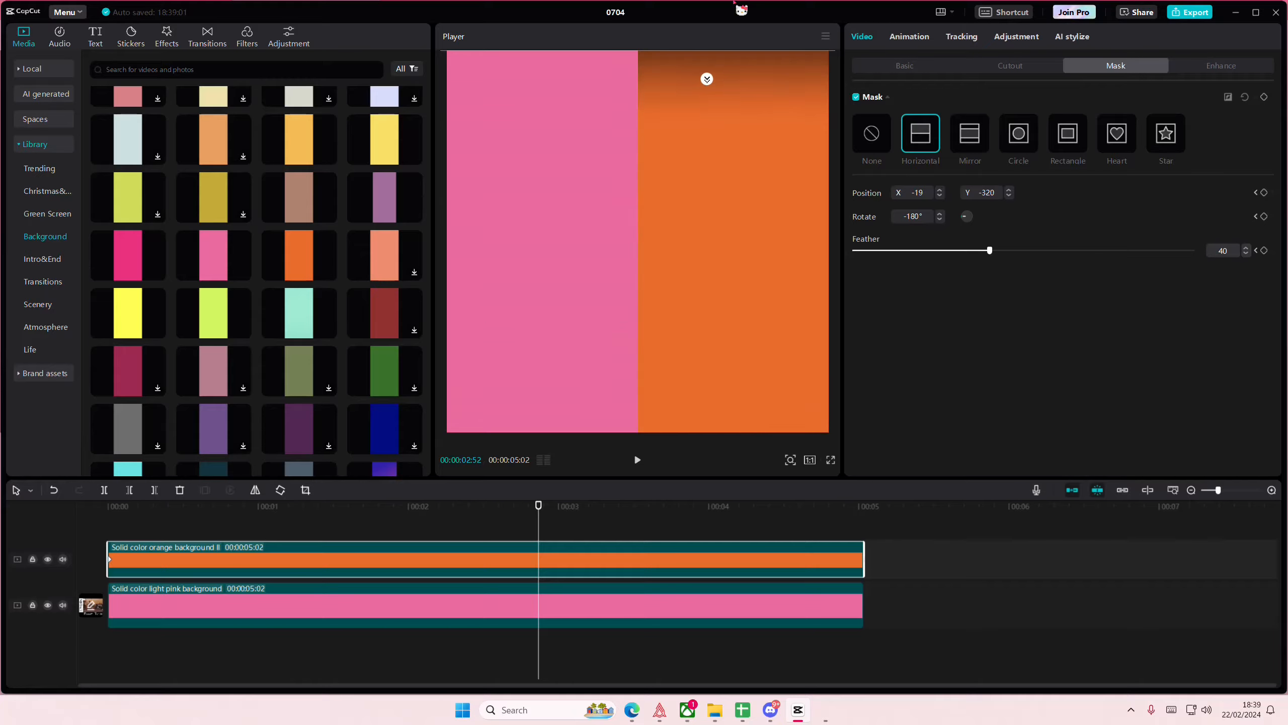
# At the start of the timeline, give the pink clip a Horizontal mask with feather 40, positioned at the frame's upper edge at Y 320
pyautogui.click(300, 599)
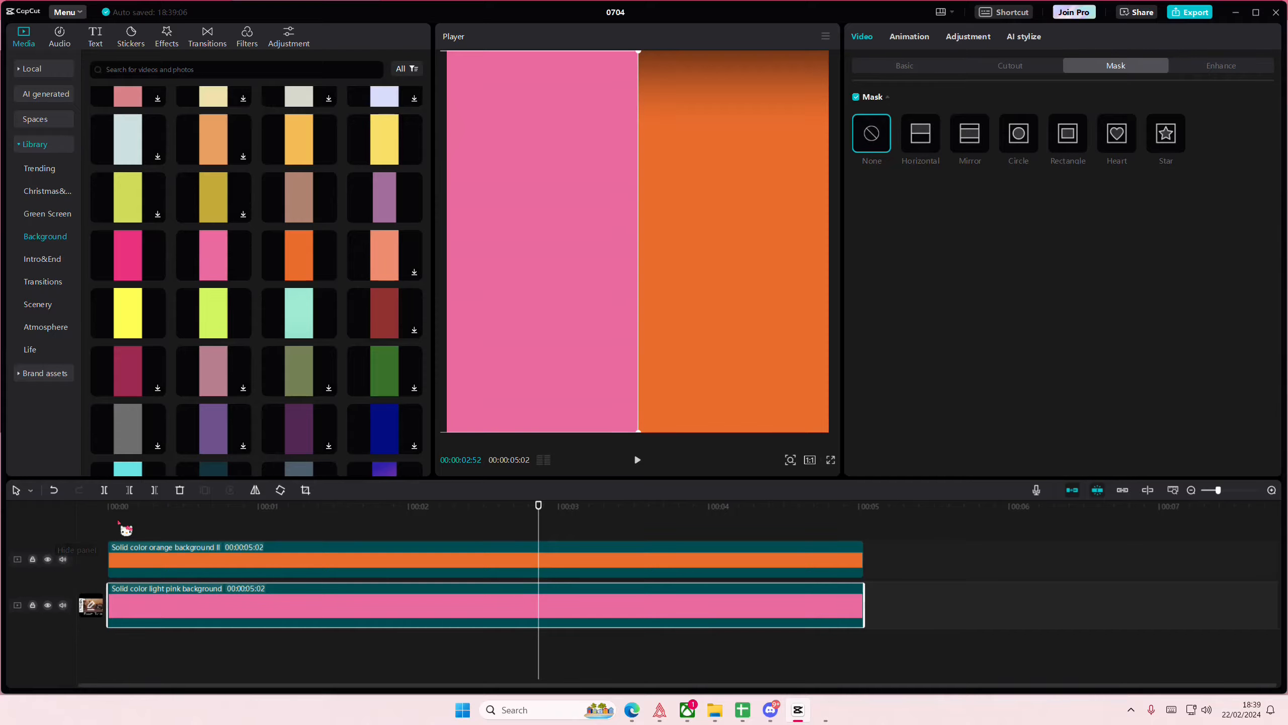
pyautogui.moveTo(117, 521); pyautogui.dragTo(96, 539)
pyautogui.click(133, 594)
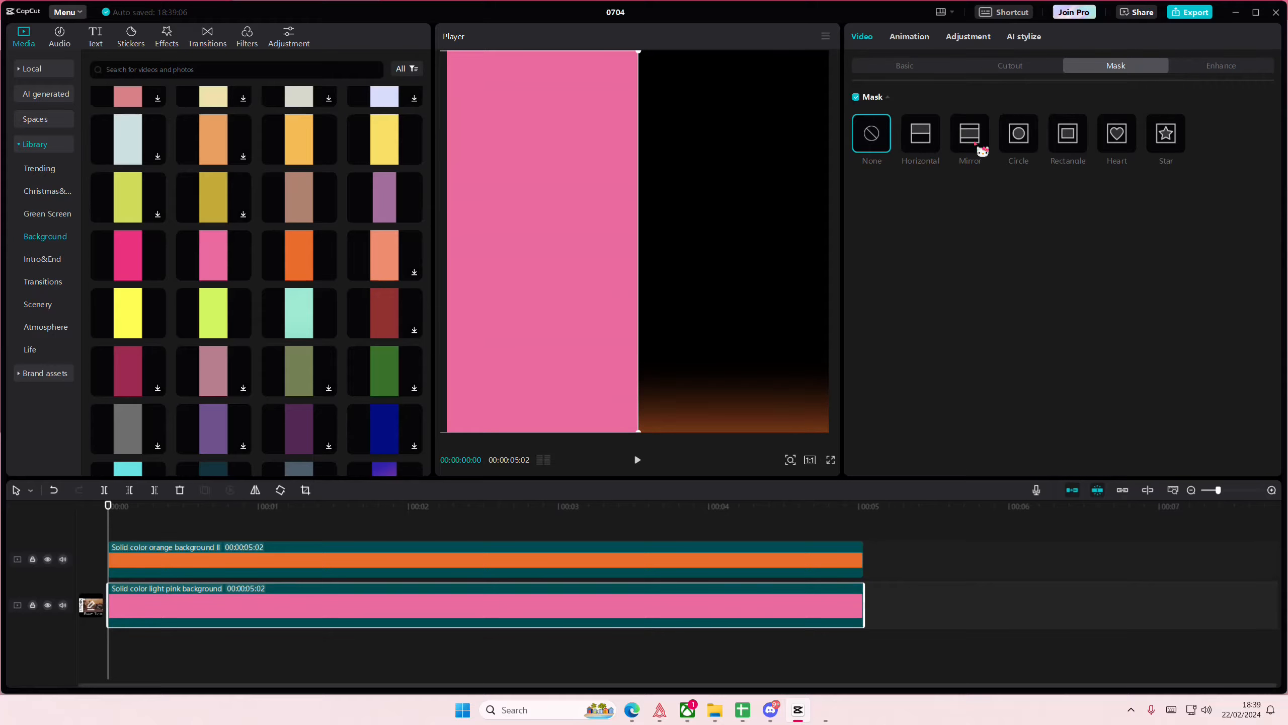
pyautogui.click(921, 134)
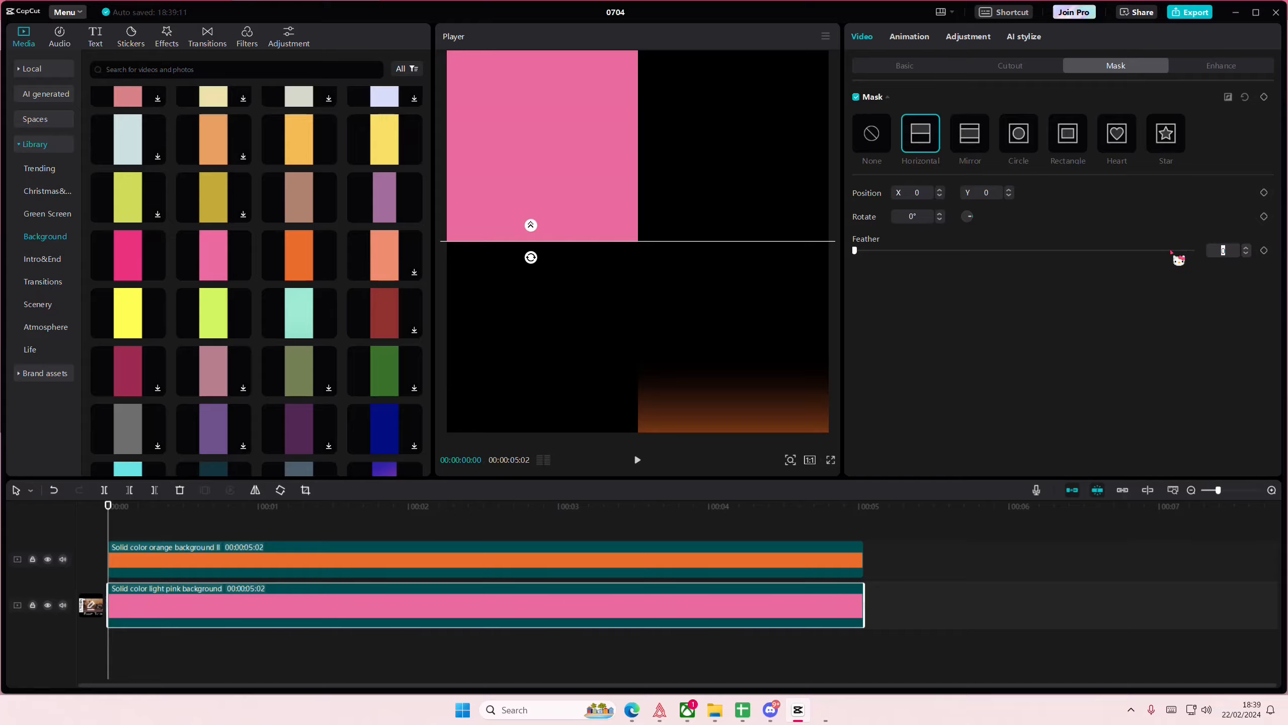
pyautogui.write('40')
pyautogui.press('Return')
pyautogui.moveTo(640, 273); pyautogui.dragTo(619, 64)
# At the orange clip's second keyframe, 00:00:02:52, lower the pink clip's mask to the frame's bottom edge at Y -320
pyautogui.click(506, 573)
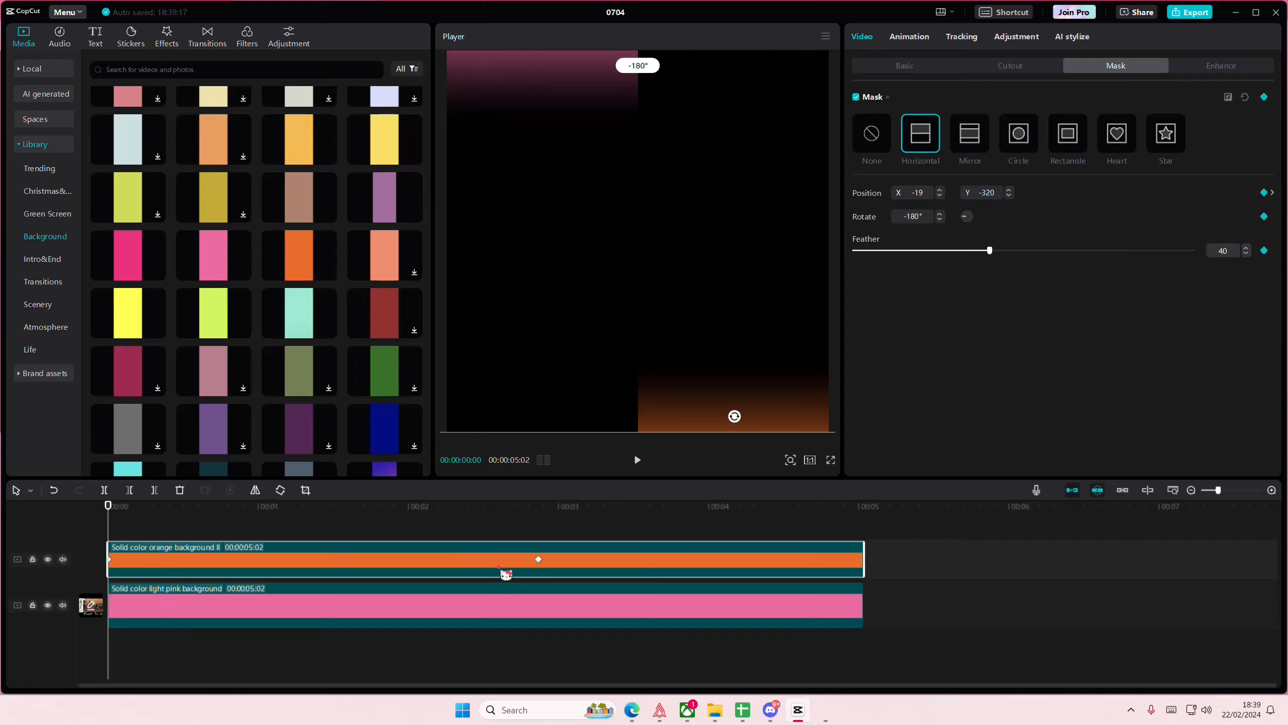
pyautogui.click(538, 560)
pyautogui.click(552, 606)
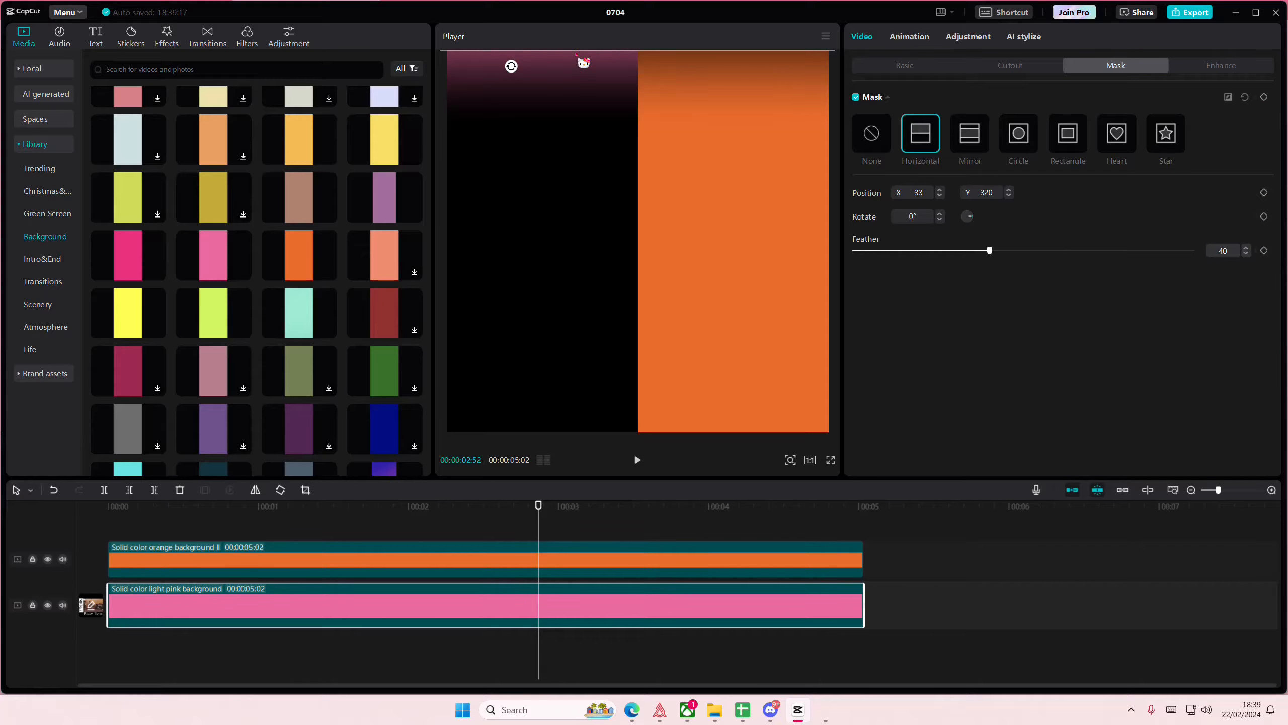
pyautogui.moveTo(583, 62); pyautogui.dragTo(567, 487)
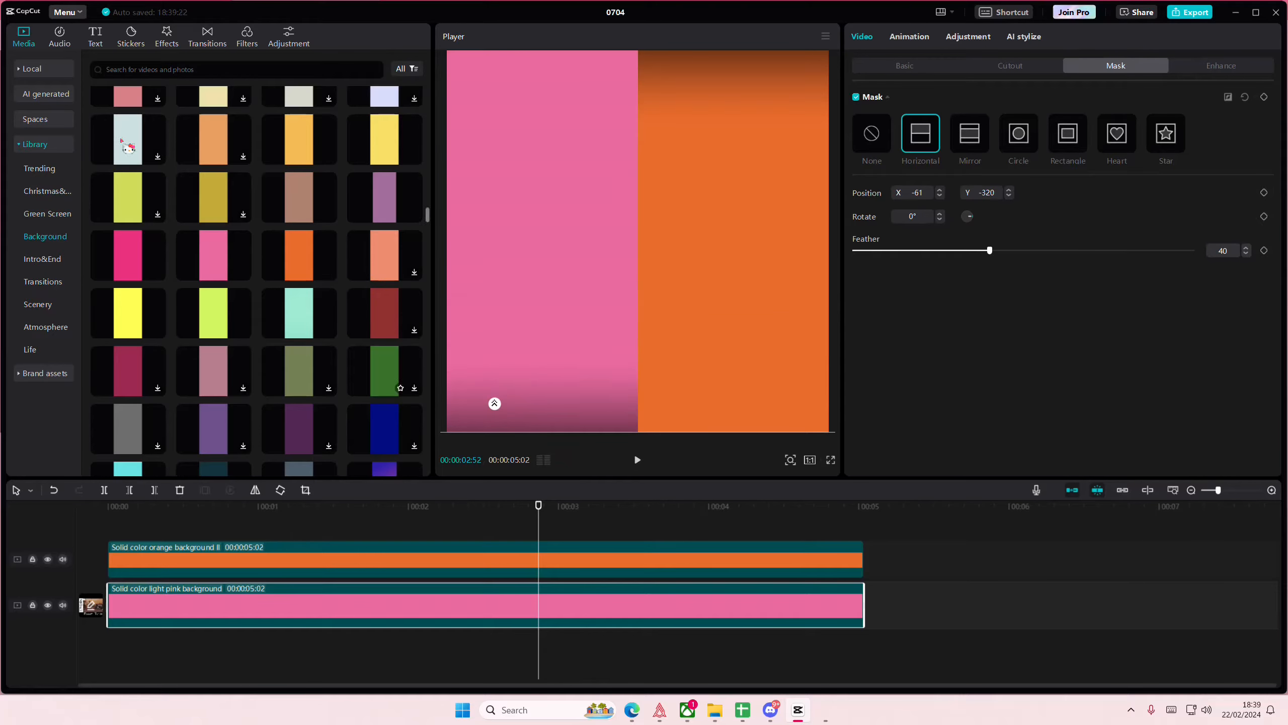
# Browse the sticker library for fruit stickers with faces
pyautogui.click(133, 38)
pyautogui.scroll(10, 177, 238)
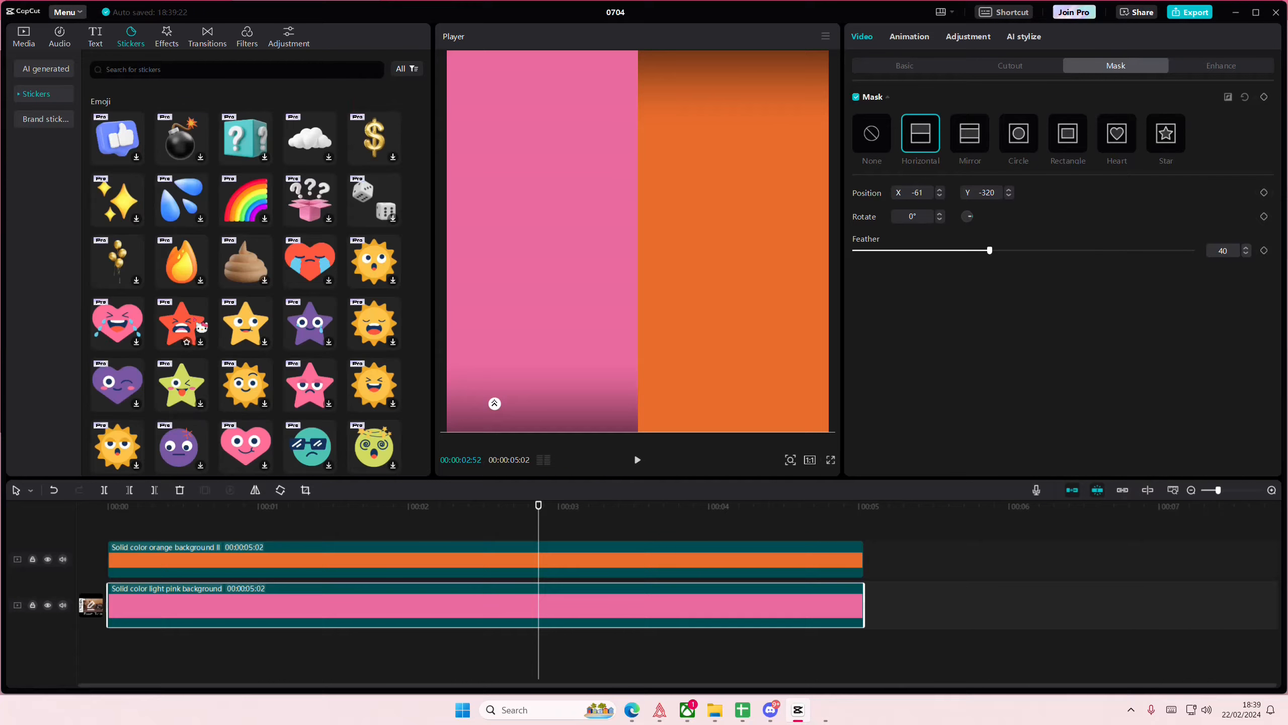
pyautogui.scroll(-8, 194, 320)
pyautogui.scroll(-10, 195, 319)
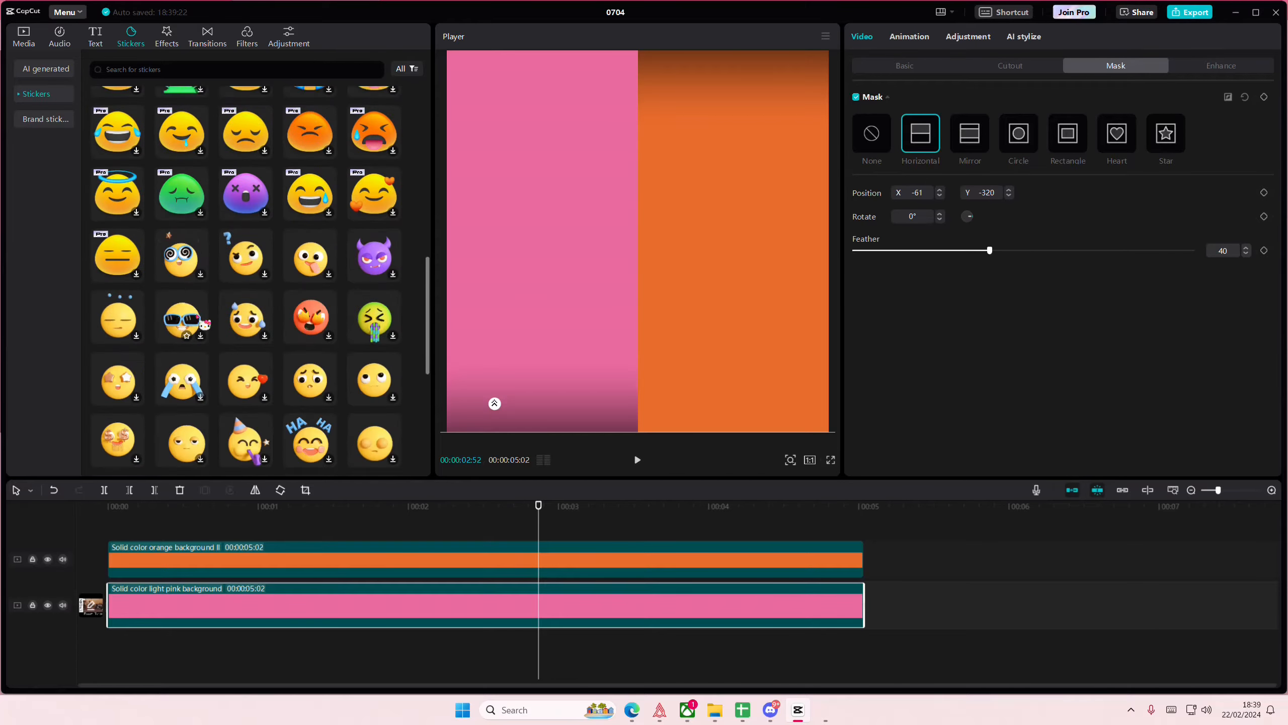
pyautogui.scroll(-5, 195, 319)
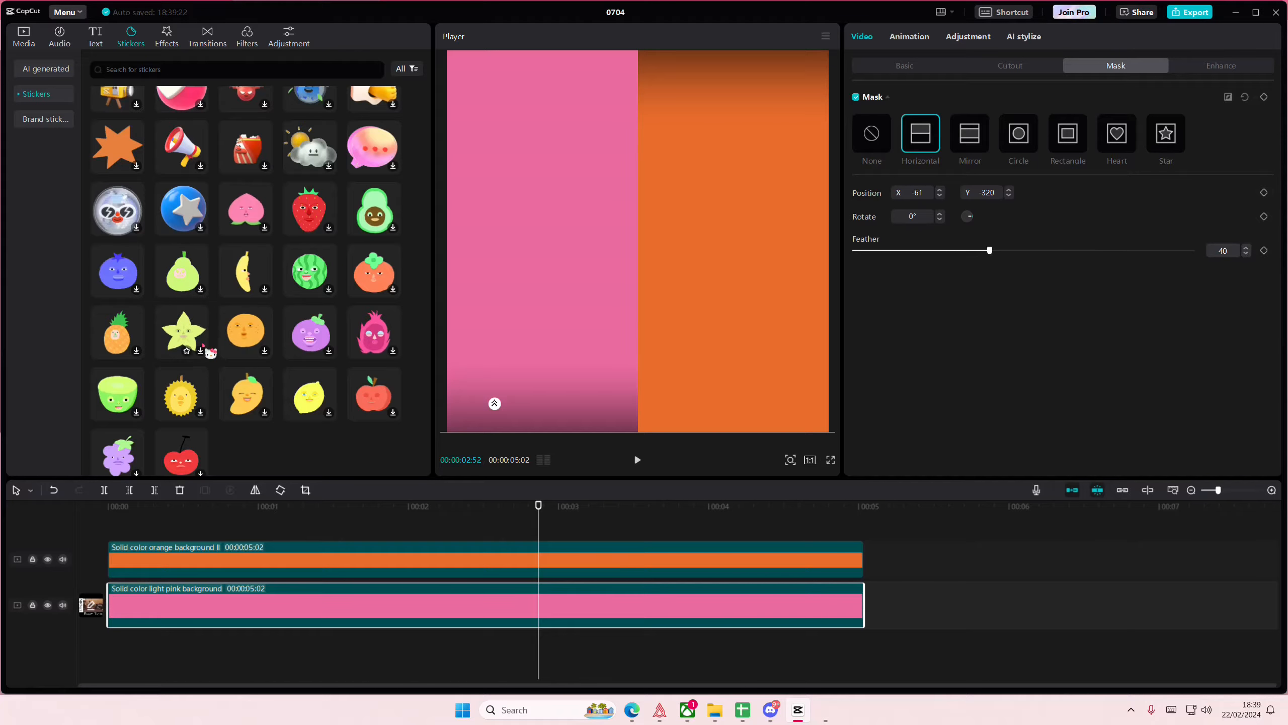
pyautogui.scroll(-3, 184, 440)
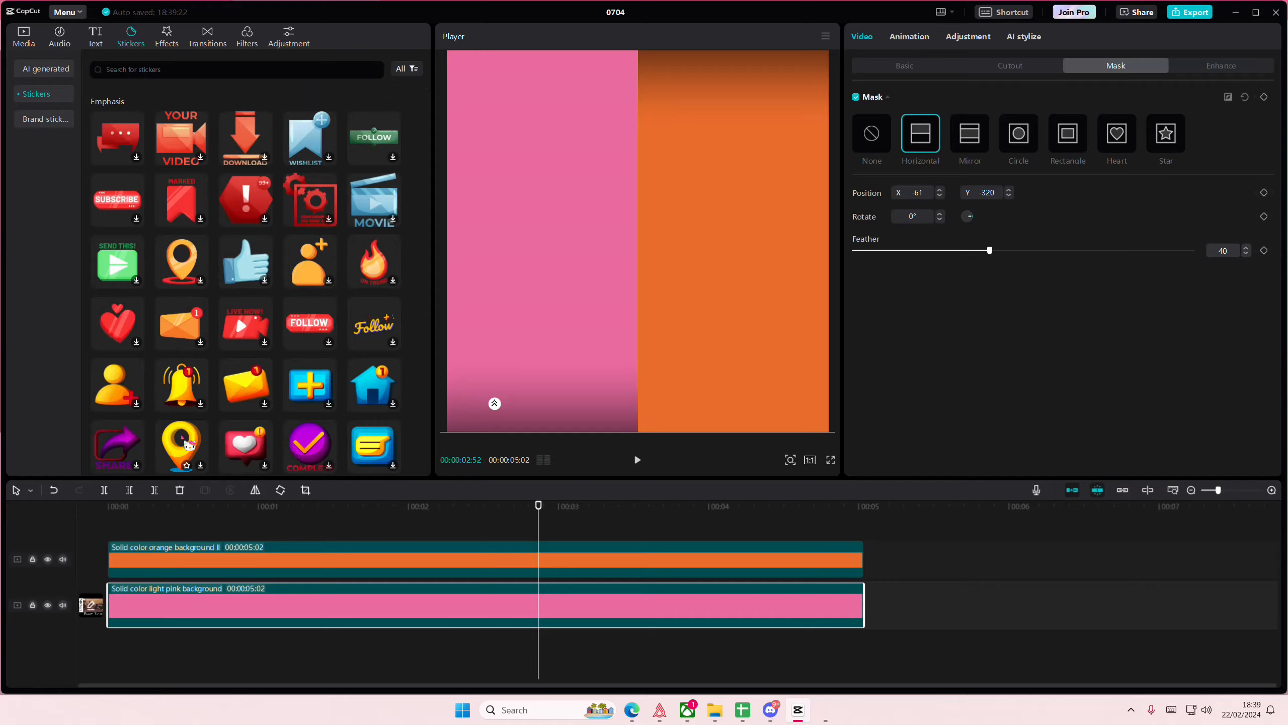
pyautogui.scroll(3, 192, 439)
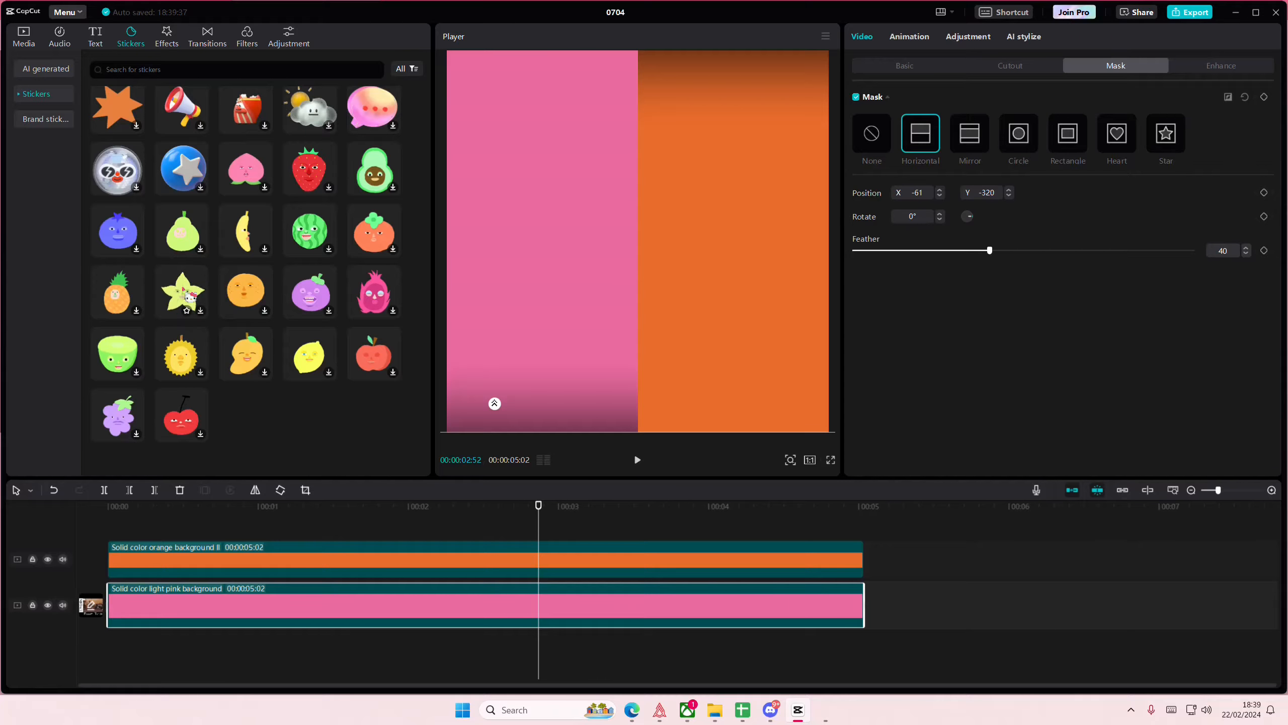
pyautogui.scroll(1, 310, 298)
# Try the dragon fruit sticker on the orange half of the frame and delete it
pyautogui.click(373, 350)
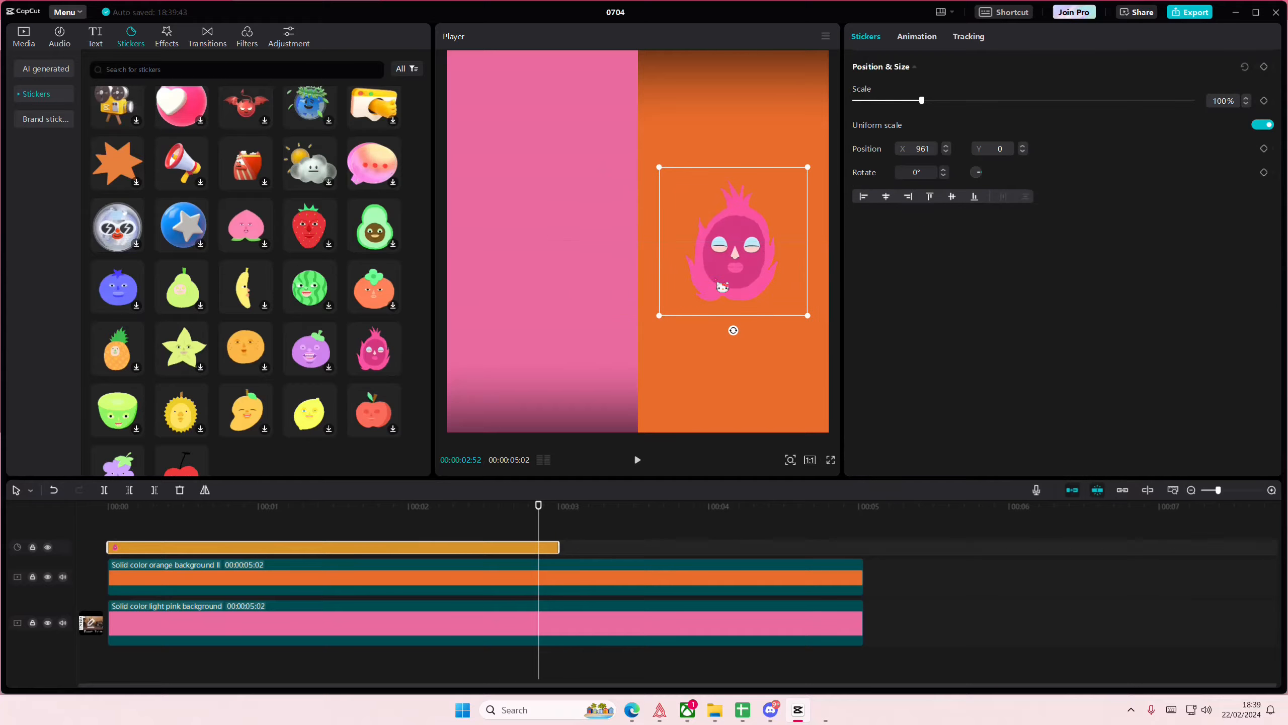
pyautogui.press('Delete')
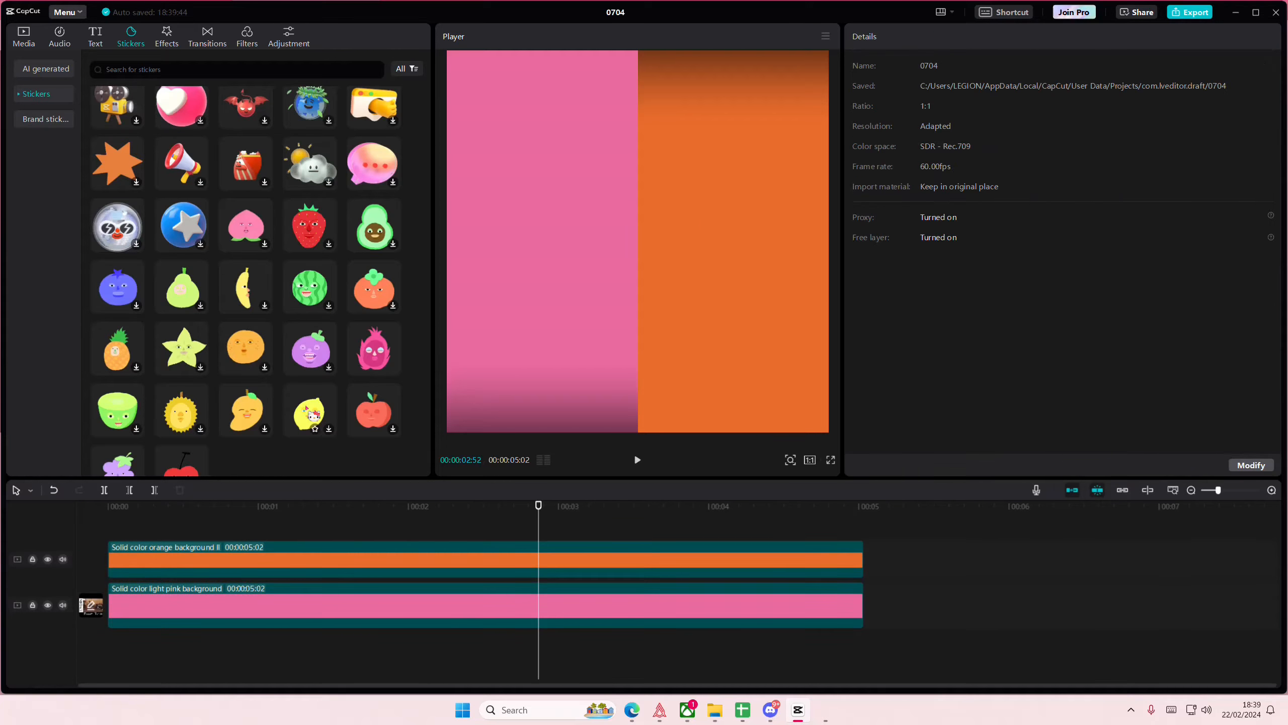
# Place the lemon sticker on the orange half and the watermelon sticker on the pink half of the frame
pyautogui.click(309, 412)
pyautogui.moveTo(650, 270); pyautogui.dragTo(754, 267)
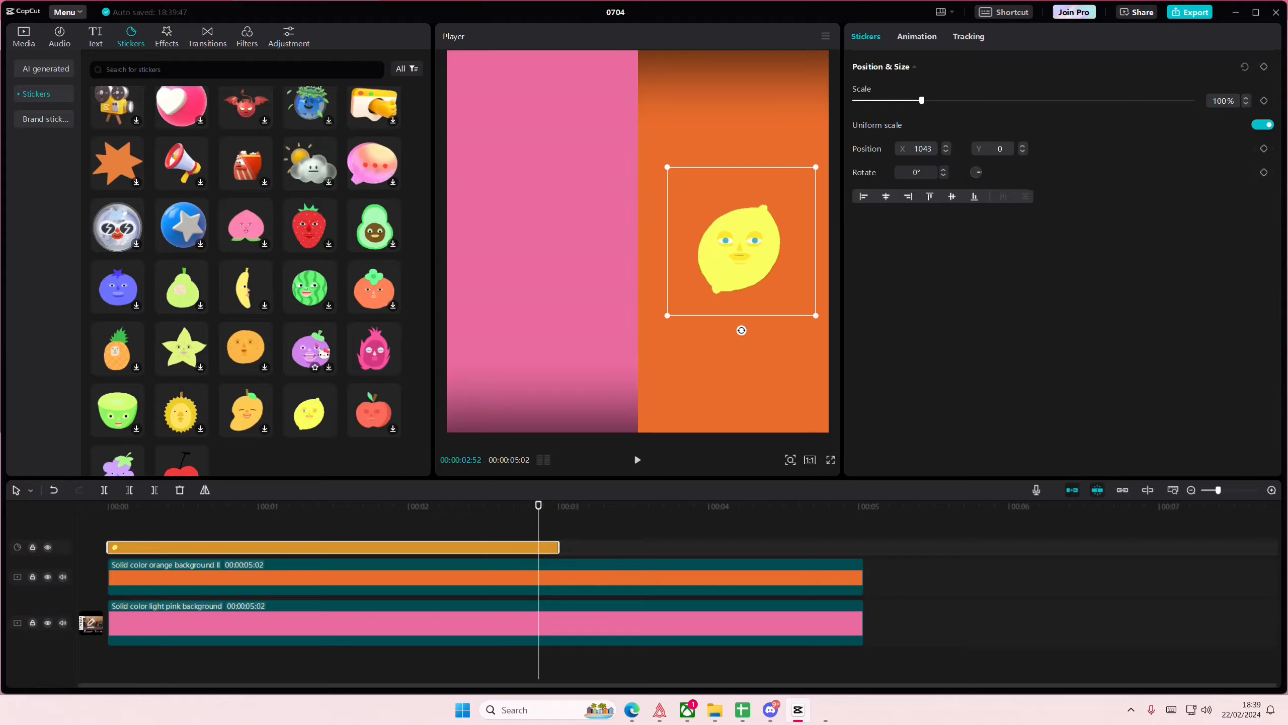
pyautogui.moveTo(310, 299); pyautogui.dragTo(87, 509)
pyautogui.moveTo(646, 243); pyautogui.dragTo(551, 240)
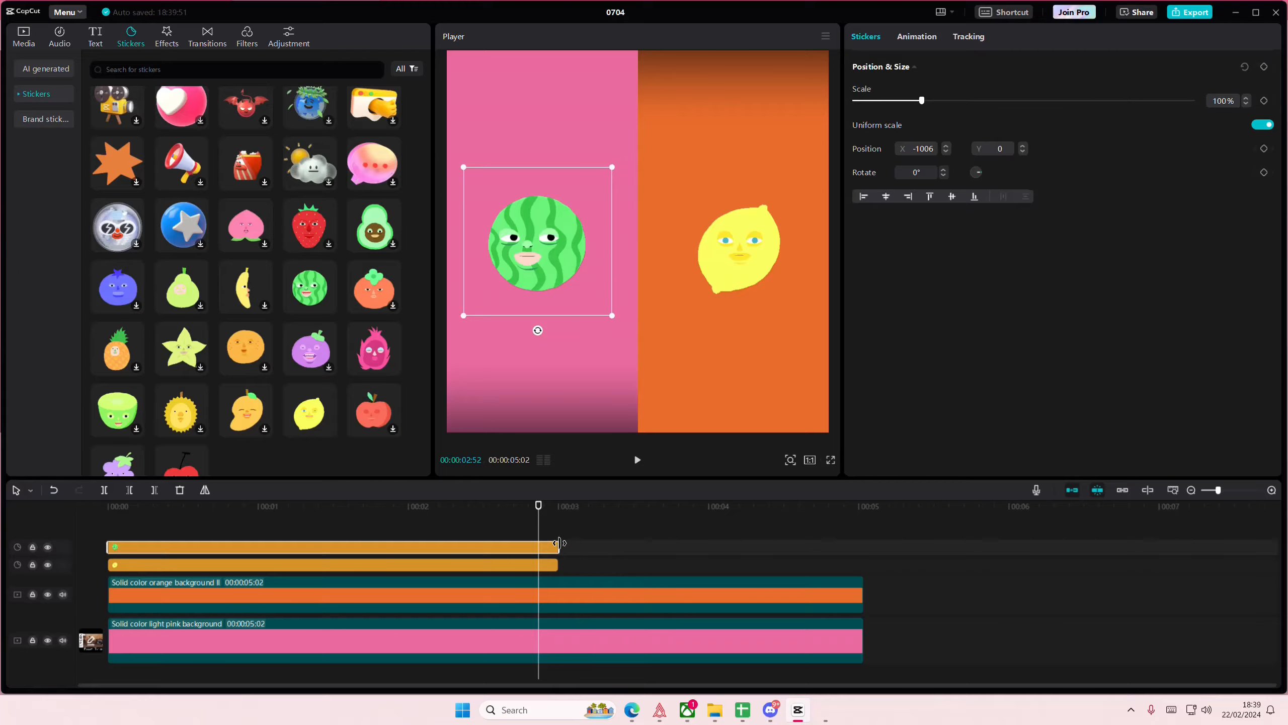
# Extend the watermelon and lemon sticker clips to the end of the background clips
pyautogui.moveTo(559, 543); pyautogui.dragTo(864, 543)
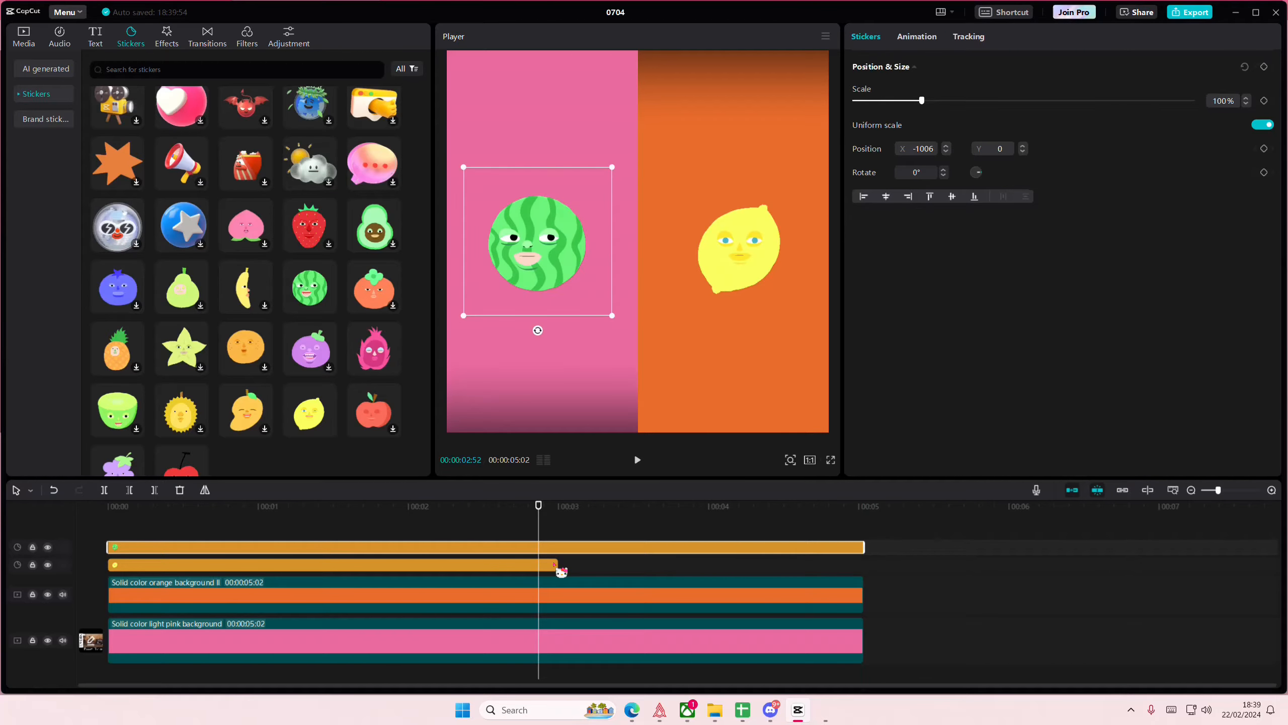
pyautogui.moveTo(562, 571); pyautogui.dragTo(864, 564)
pyautogui.click(380, 541)
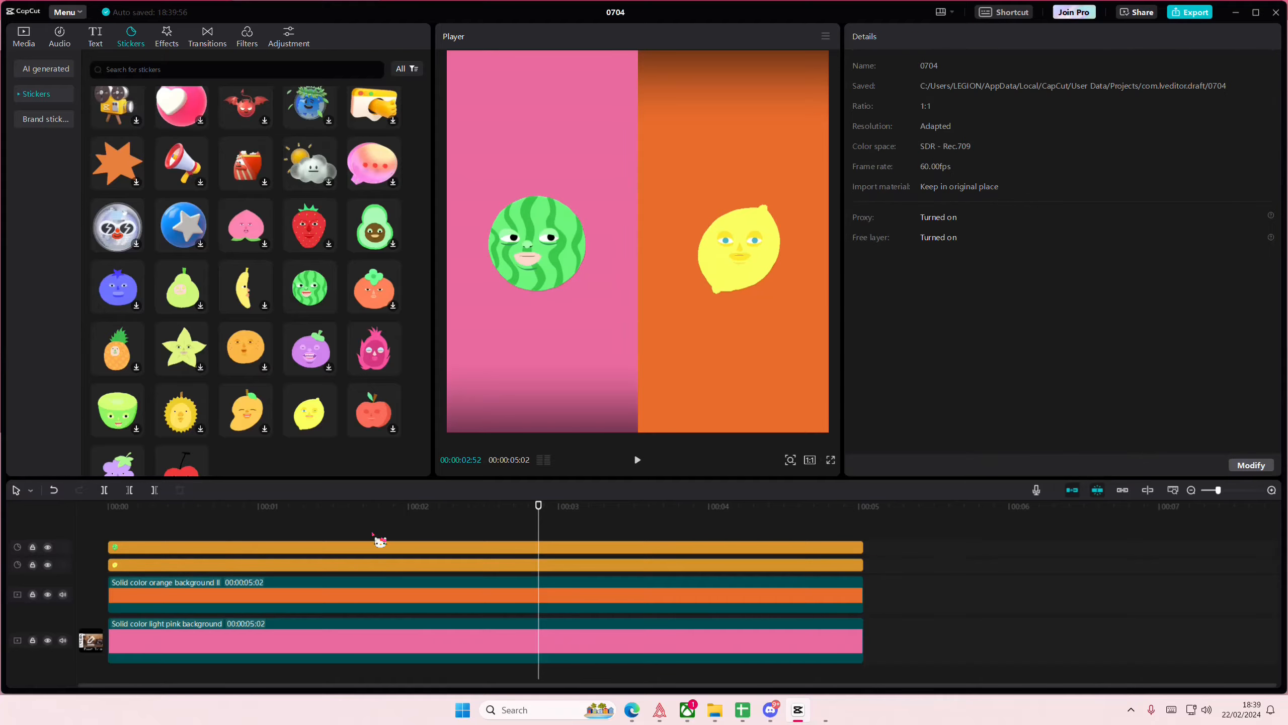
# With the playhead at 00:00:02:52, raise the pink clip's mask to near the middle of the frame, at about Y 26
pyautogui.moveTo(373, 534); pyautogui.dragTo(20, 535)
pyautogui.click(386, 644)
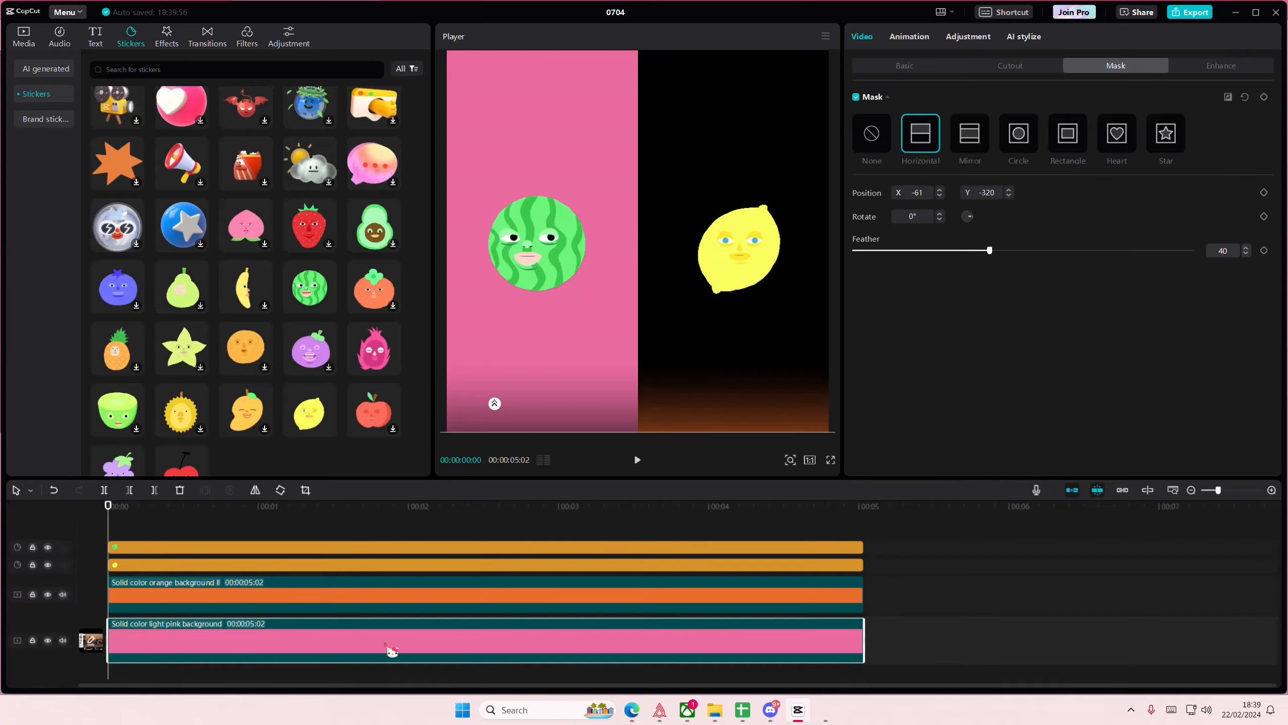
pyautogui.click(496, 530)
pyautogui.click(482, 595)
pyautogui.click(539, 644)
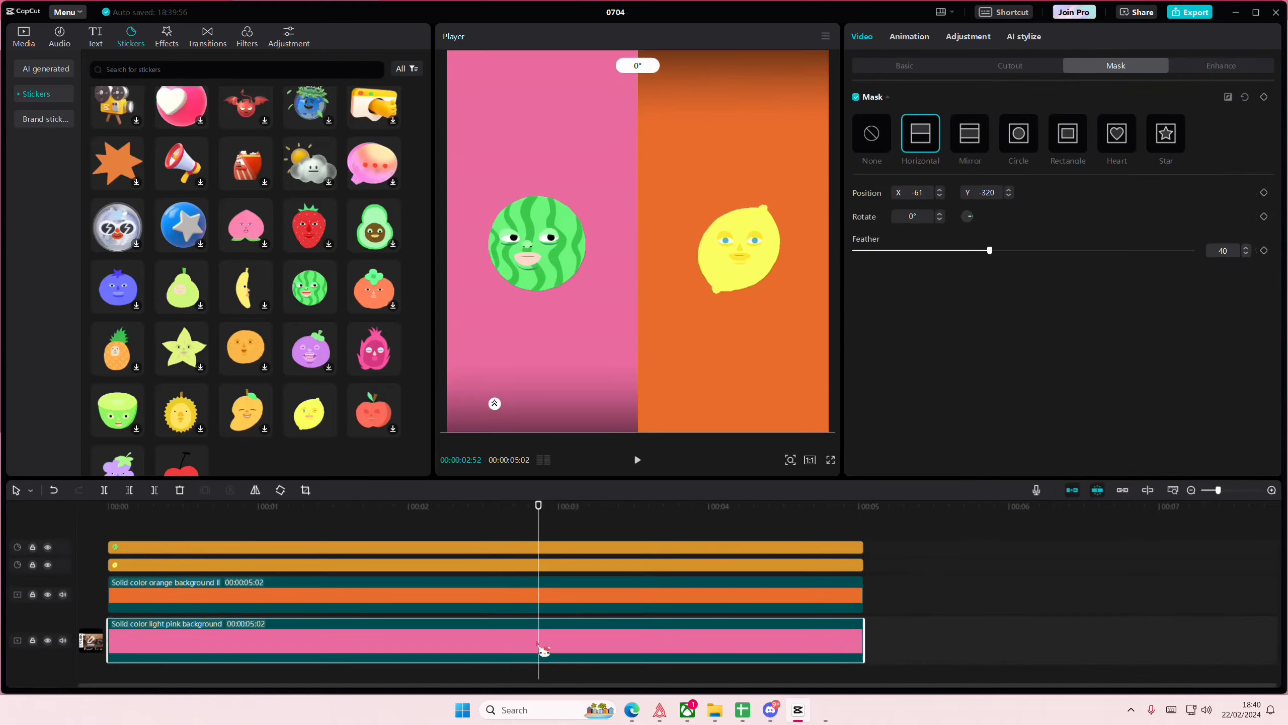
pyautogui.moveTo(608, 432); pyautogui.dragTo(607, 231)
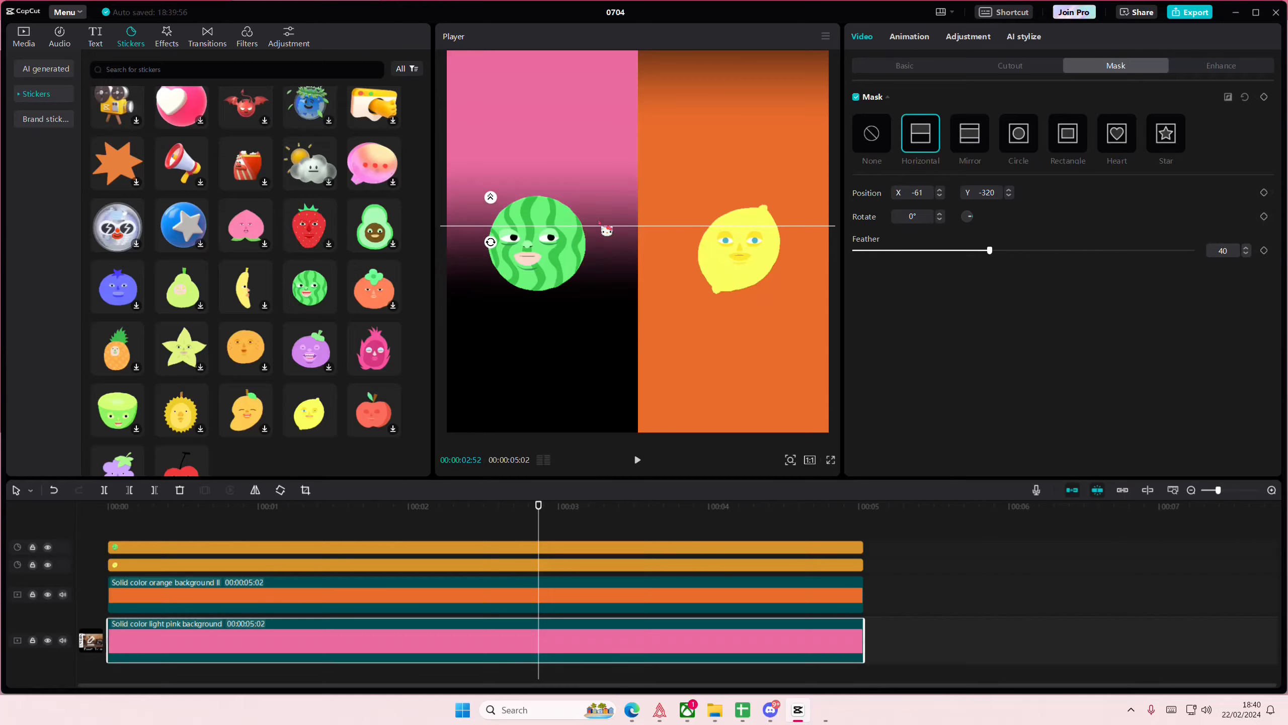
# Add mask keyframes to the pink clip at the start of the timeline
pyautogui.click(159, 526)
pyautogui.click(117, 530)
pyautogui.moveTo(116, 530); pyautogui.dragTo(57, 530)
pyautogui.click(136, 631)
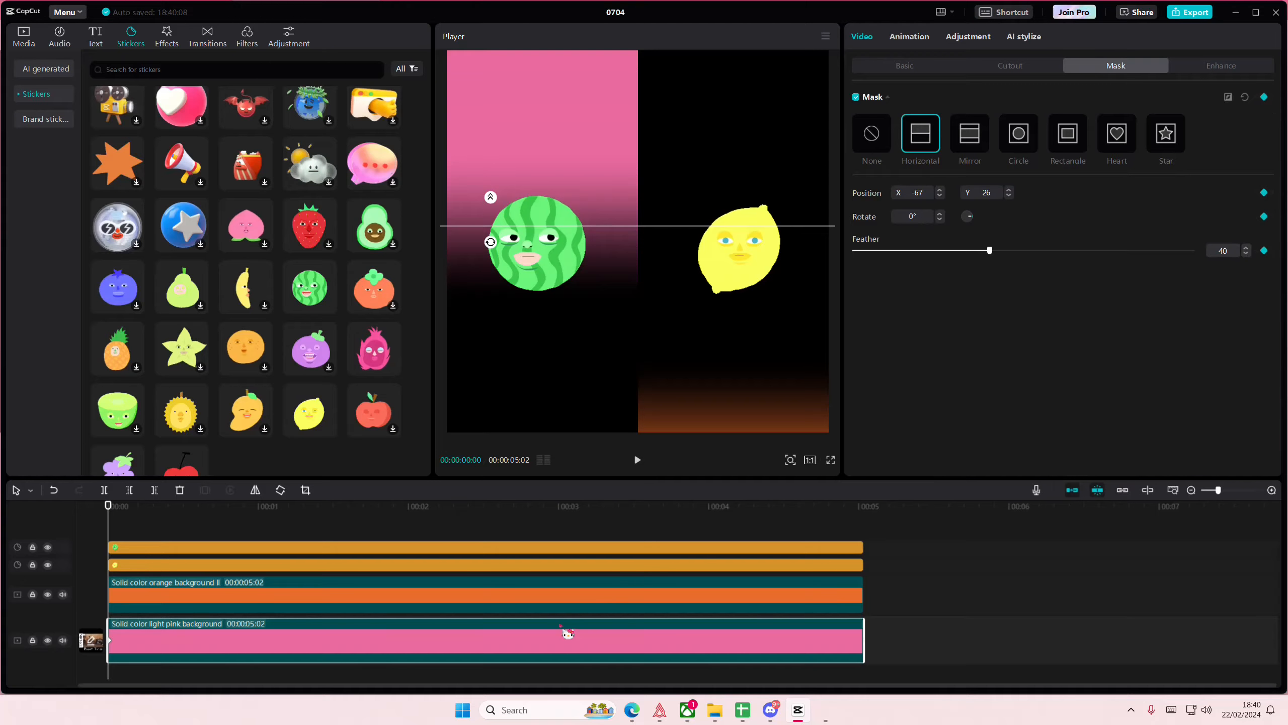
# With the playhead at 00:00:02:52, lower the pink clip's mask past the frame's lower edge so the pink background is revealed
pyautogui.click(569, 600)
pyautogui.click(538, 596)
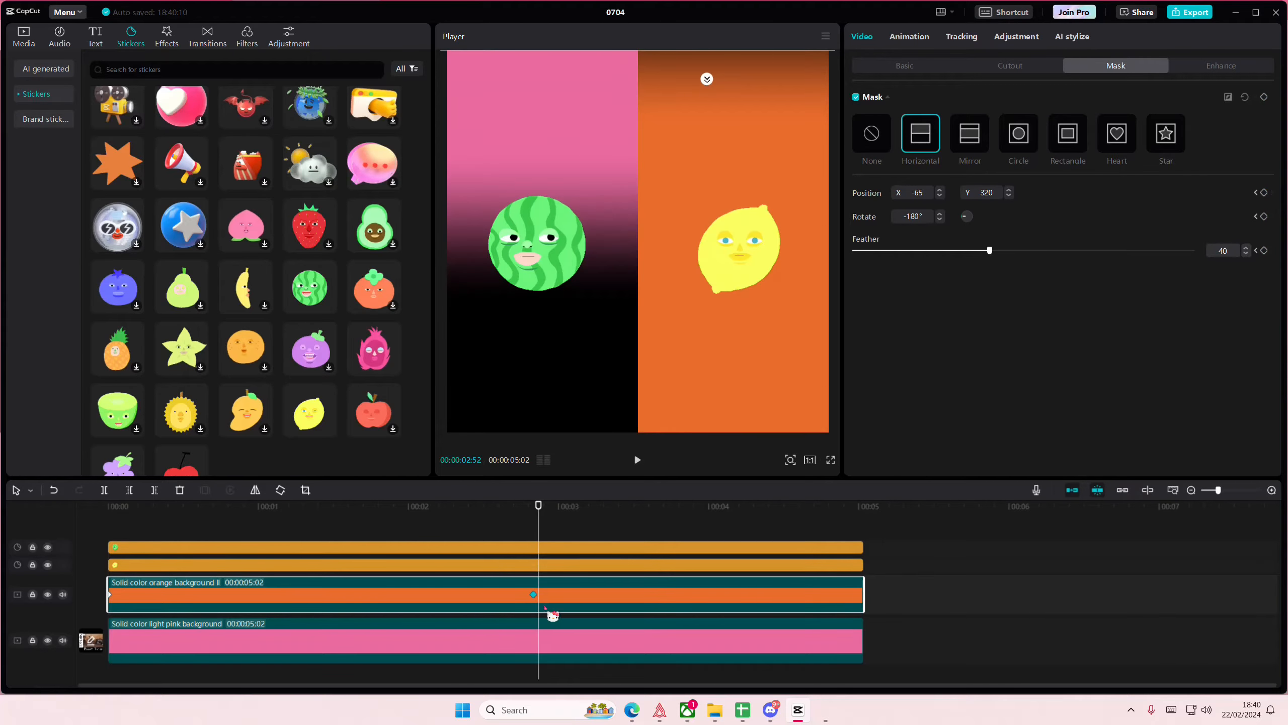
pyautogui.click(560, 633)
pyautogui.moveTo(609, 224); pyautogui.dragTo(623, 517)
# At the start of the timeline, raise the pink clip's mask to the frame's upper edge and scrub through the reveal
pyautogui.moveTo(353, 526); pyautogui.dragTo(50, 549)
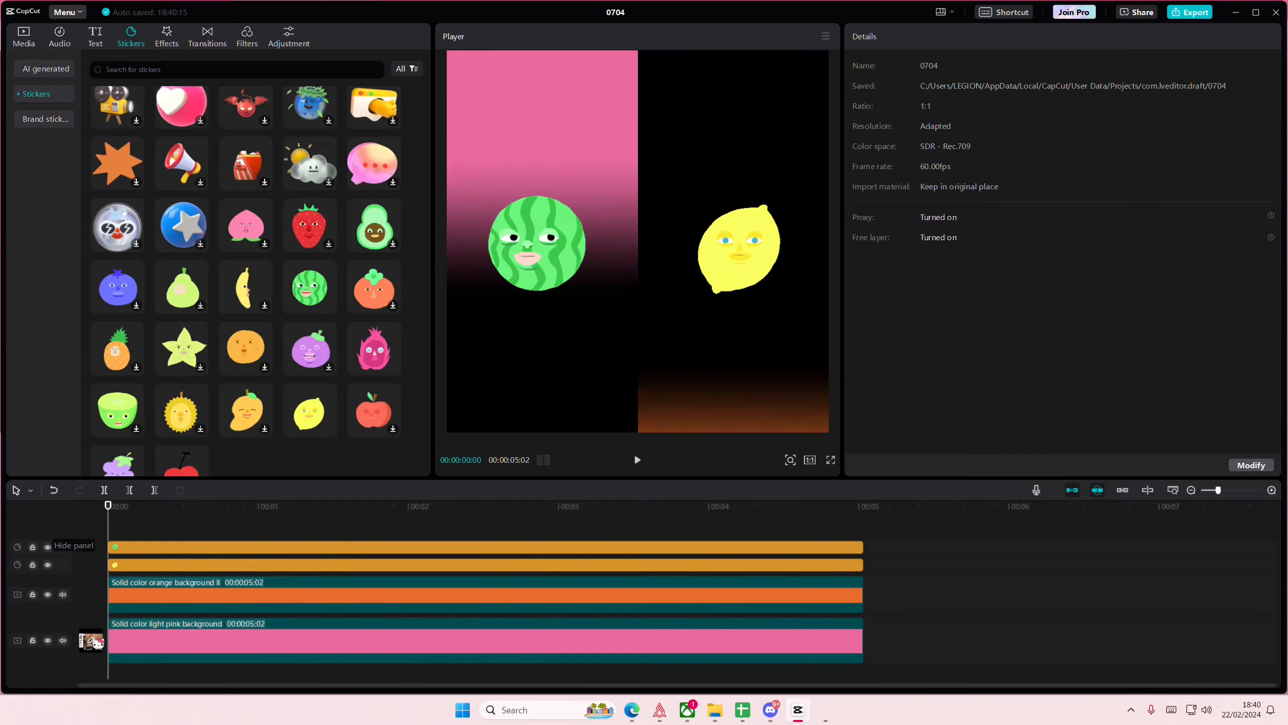
pyautogui.click(123, 652)
pyautogui.moveTo(539, 219); pyautogui.dragTo(572, 49)
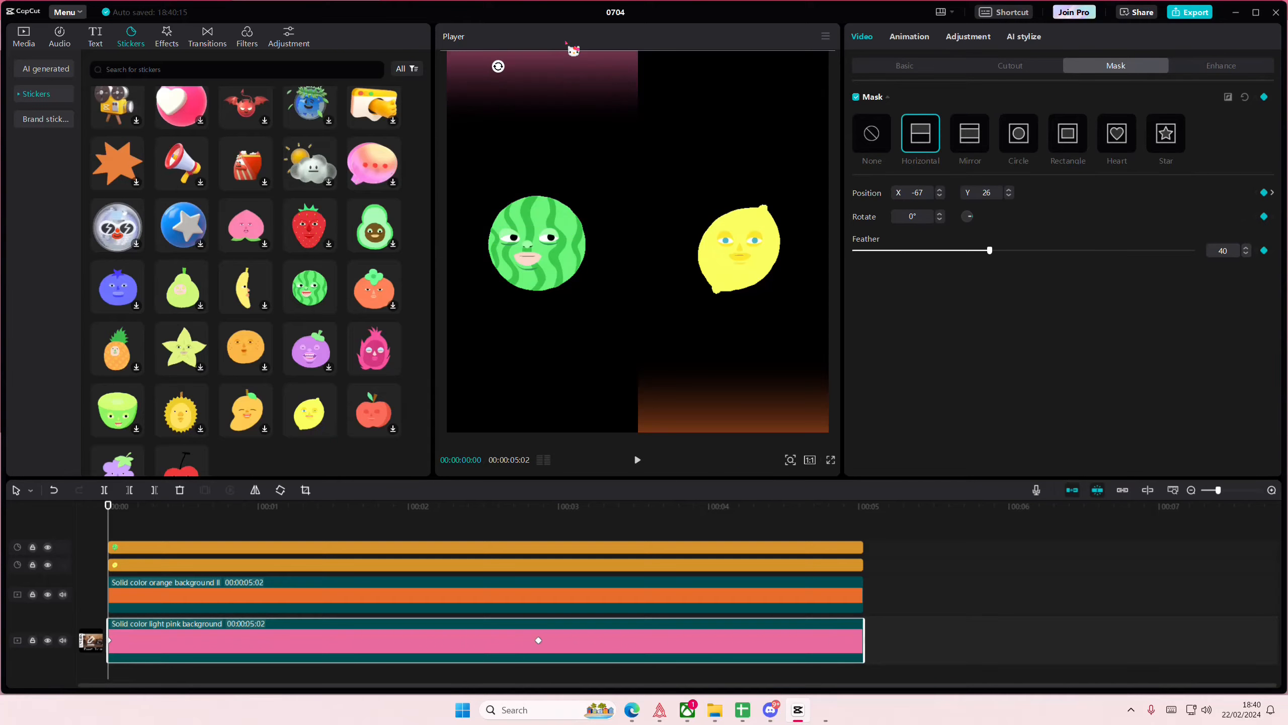
pyautogui.click(323, 516)
pyautogui.moveTo(323, 515); pyautogui.dragTo(358, 515)
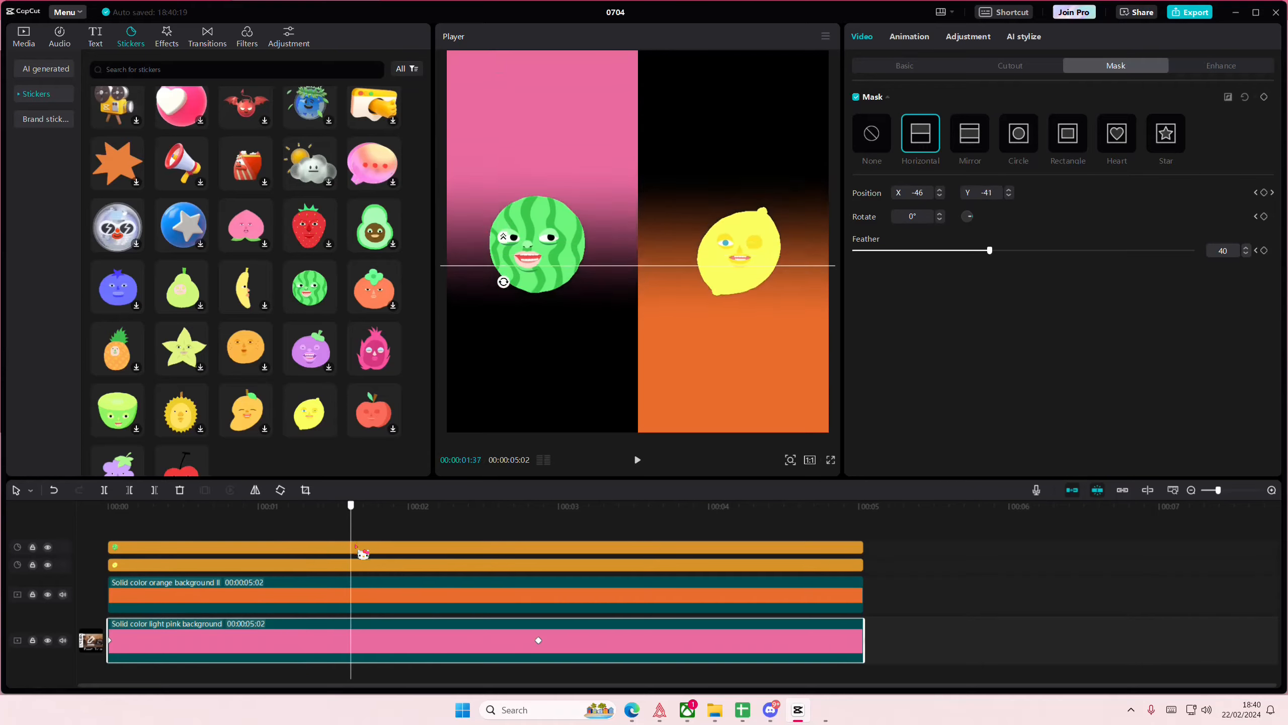
# Give the watermelon sticker a Slide Down entrance animation lasting 2.9 s
pyautogui.click(319, 548)
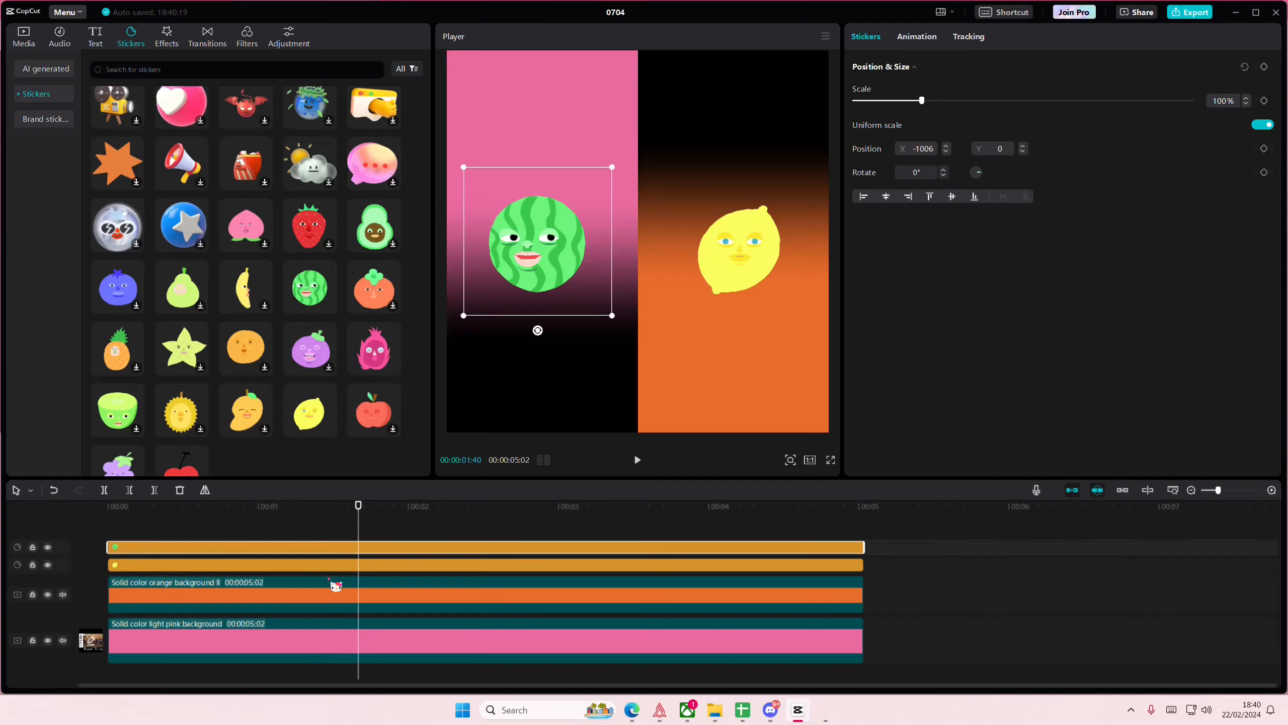
pyautogui.click(530, 642)
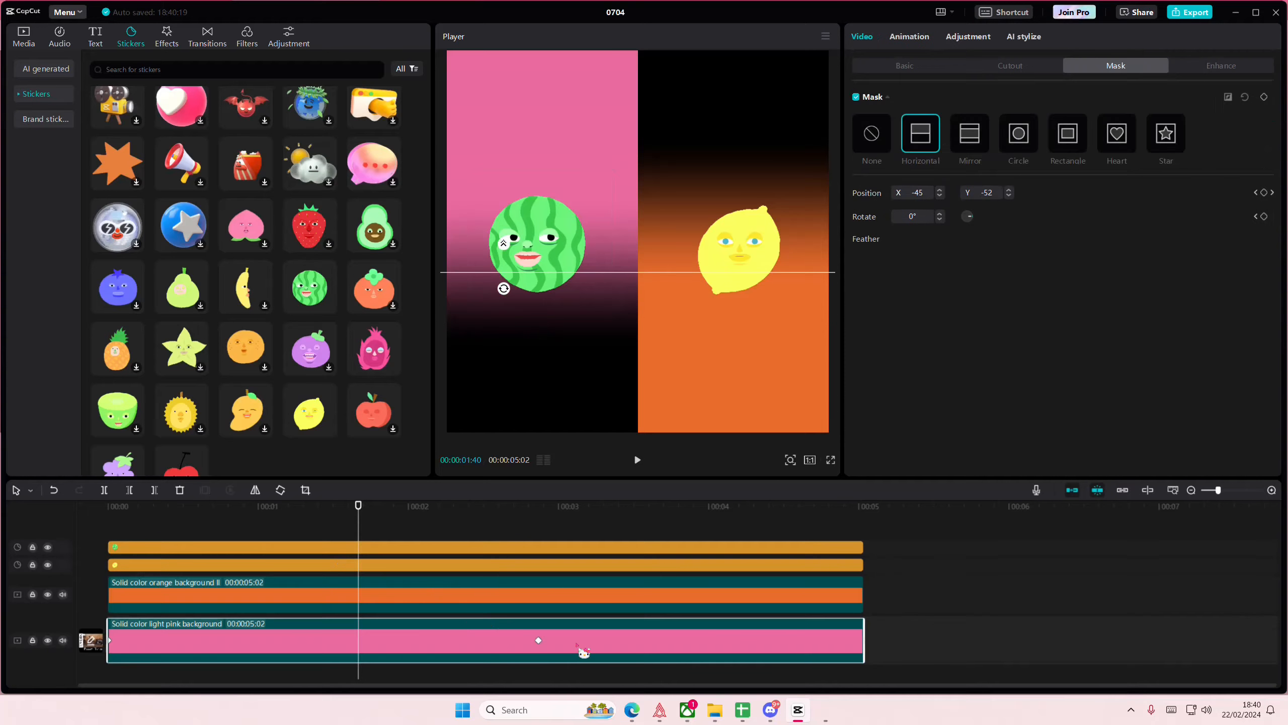
pyautogui.click(539, 643)
pyautogui.click(504, 551)
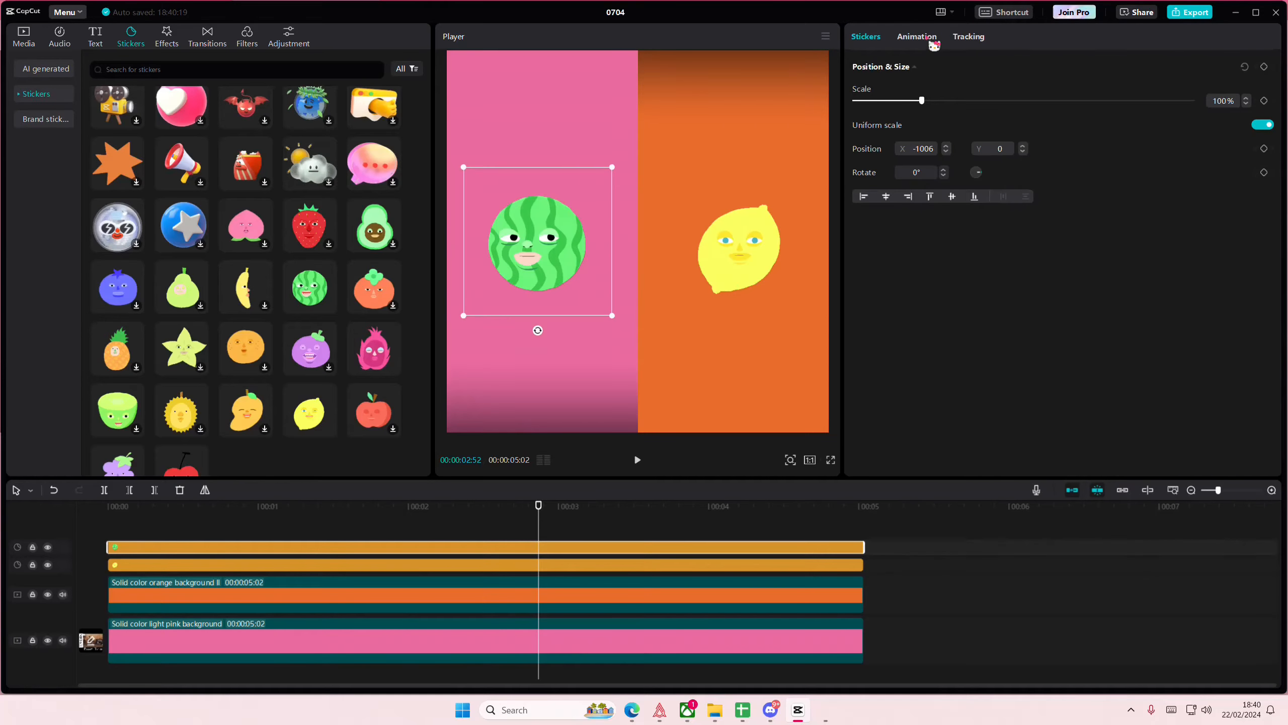
pyautogui.click(931, 41)
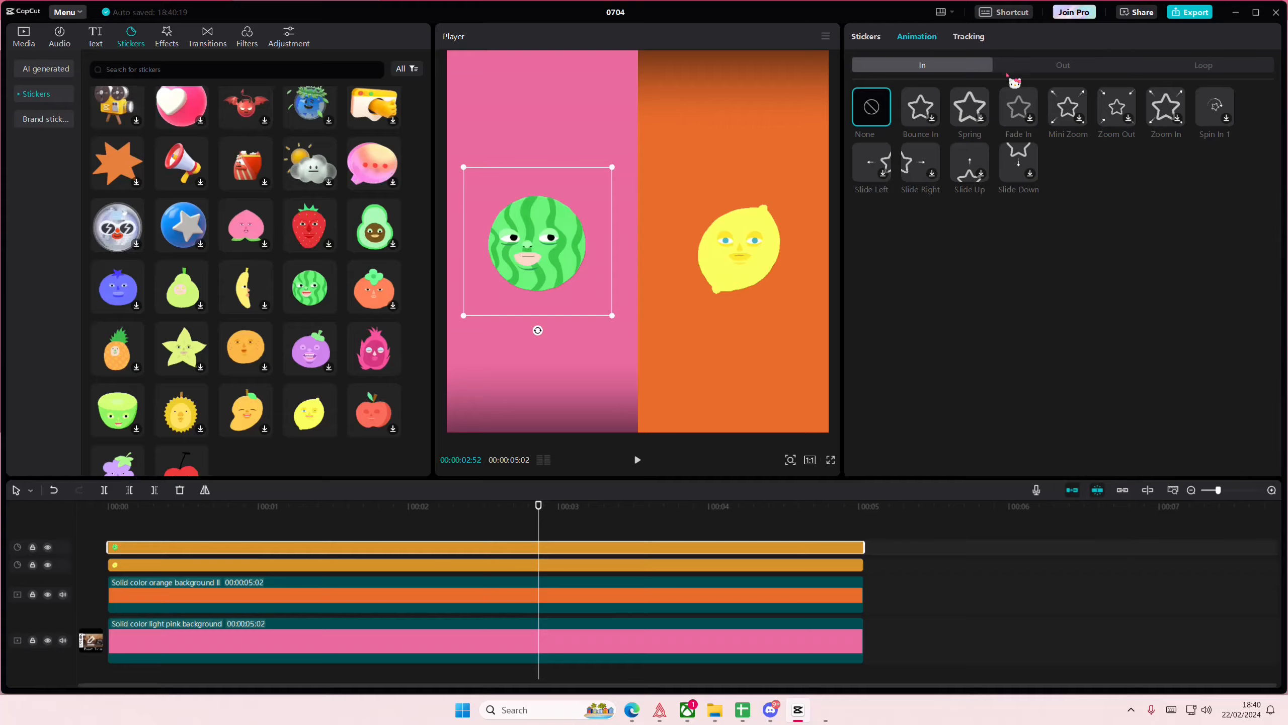
pyautogui.click(1035, 167)
pyautogui.moveTo(975, 465); pyautogui.dragTo(1135, 464)
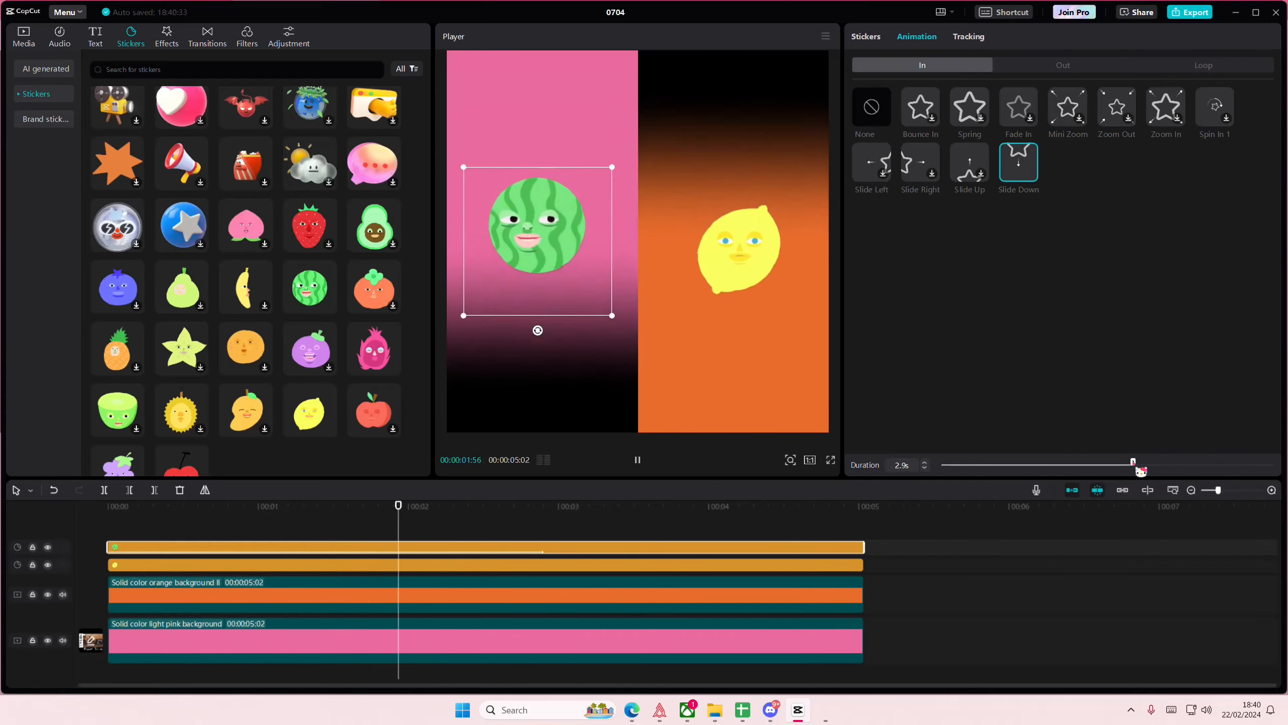
# Give the lemon sticker a longer Slide Up entrance animation and set the watermelon's entrance duration to 3.0 s
pyautogui.click(558, 565)
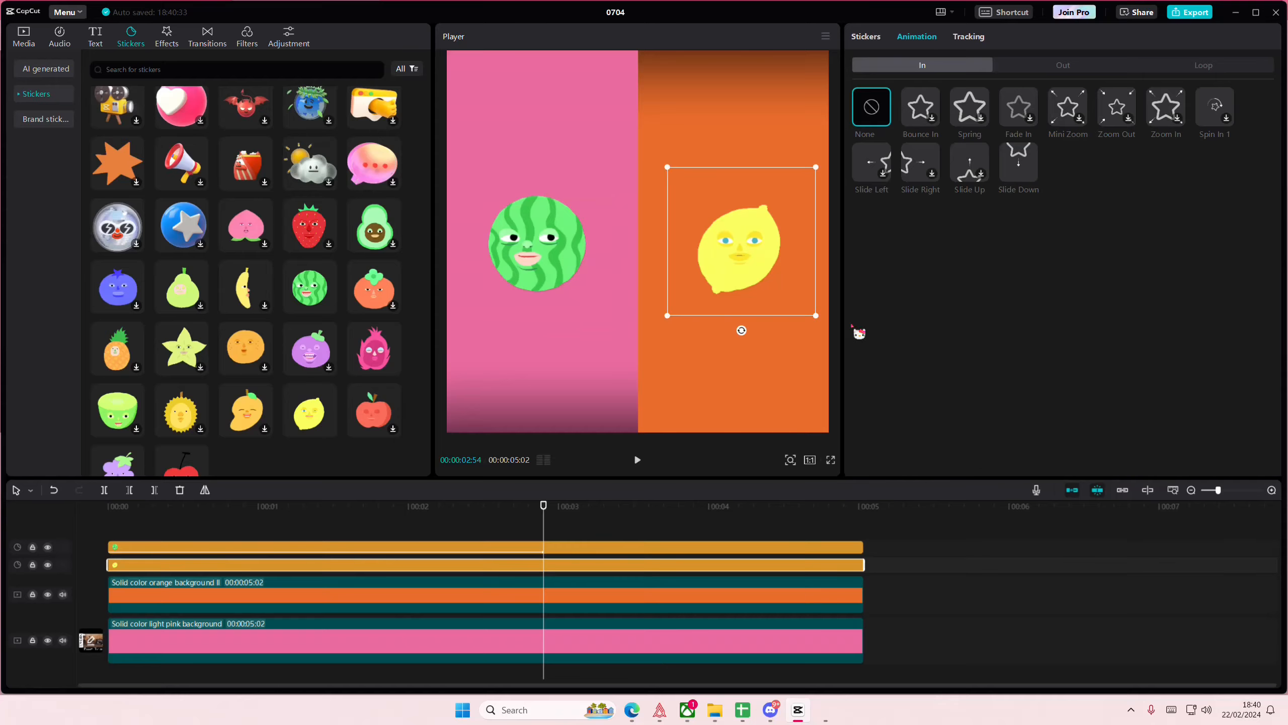
pyautogui.click(969, 163)
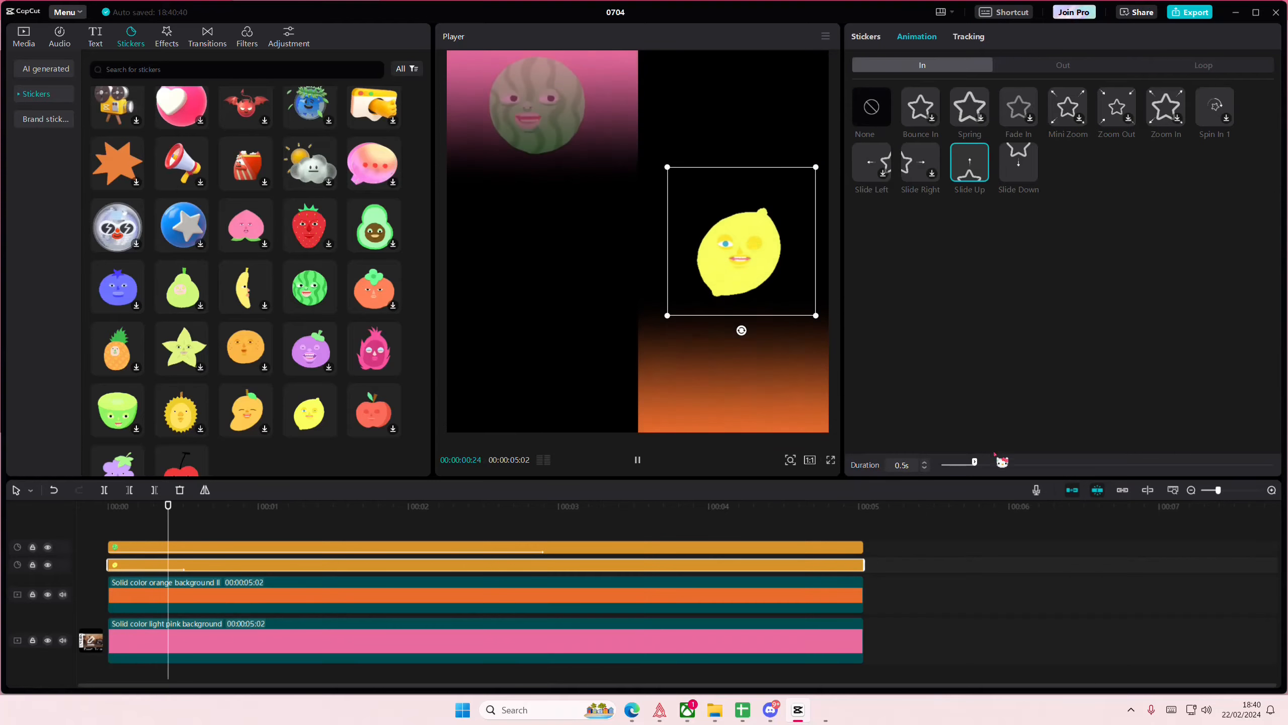
pyautogui.moveTo(976, 463); pyautogui.dragTo(1148, 468)
pyautogui.click(705, 546)
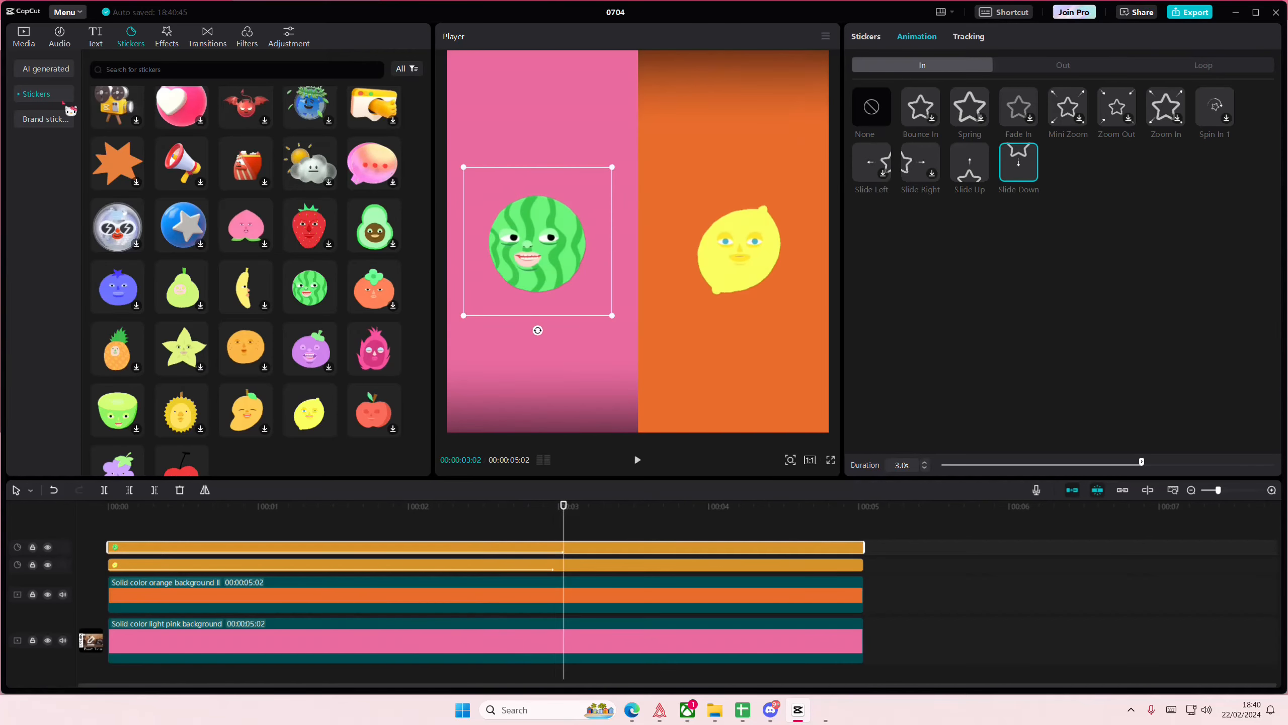
# Add a default text clip above the stickers, ending with the other clips and starting just before the three-second mark
pyautogui.click(95, 37)
pyautogui.moveTo(129, 116); pyautogui.dragTo(109, 530)
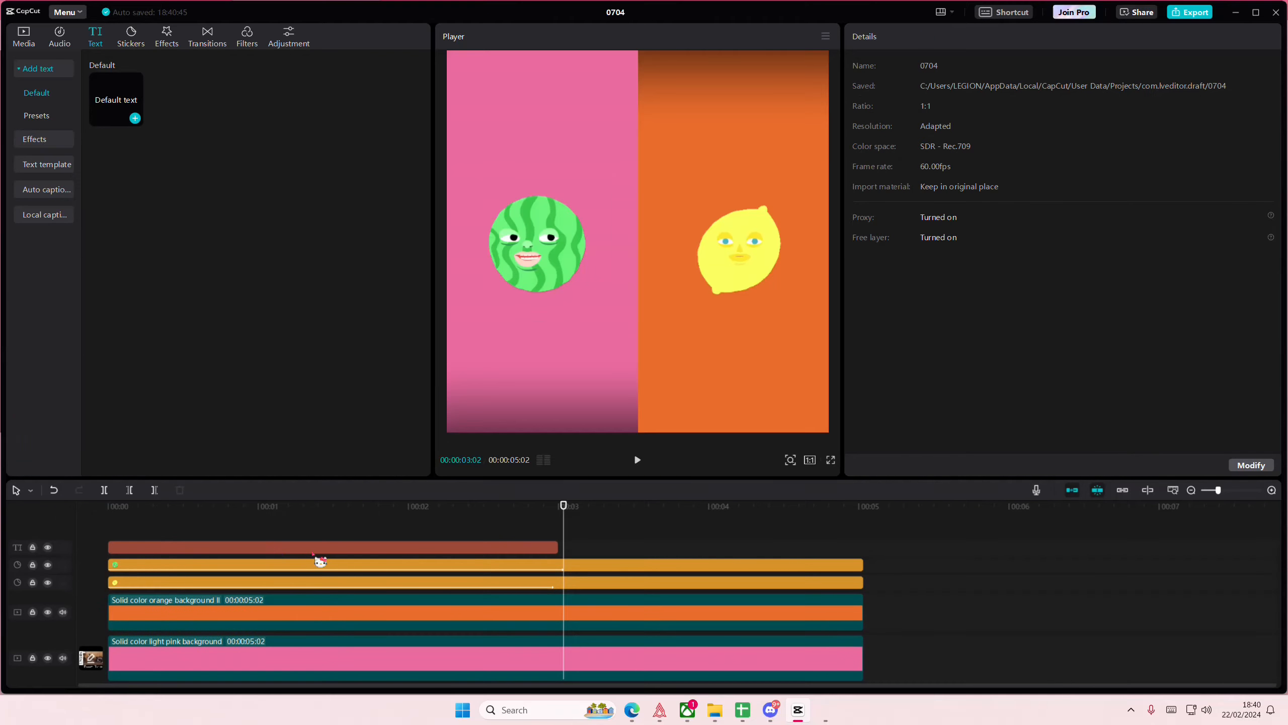
pyautogui.moveTo(321, 561); pyautogui.dragTo(584, 556)
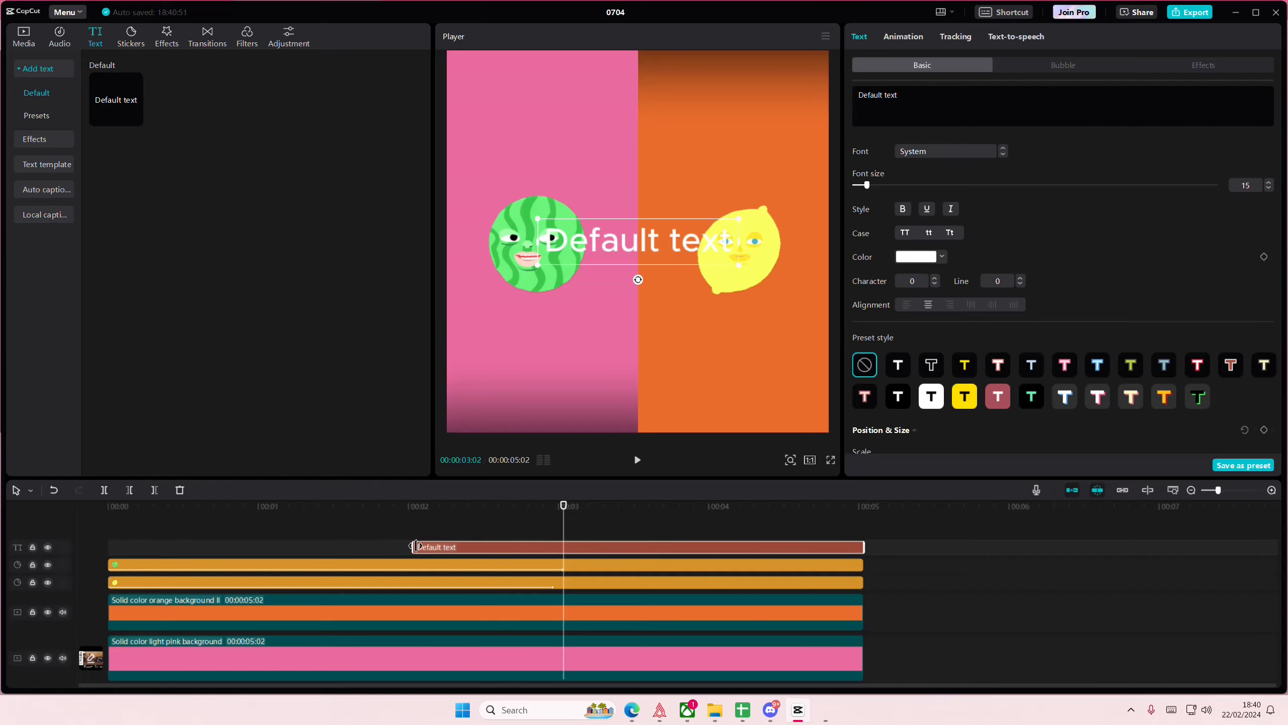
pyautogui.moveTo(415, 547); pyautogui.dragTo(546, 547)
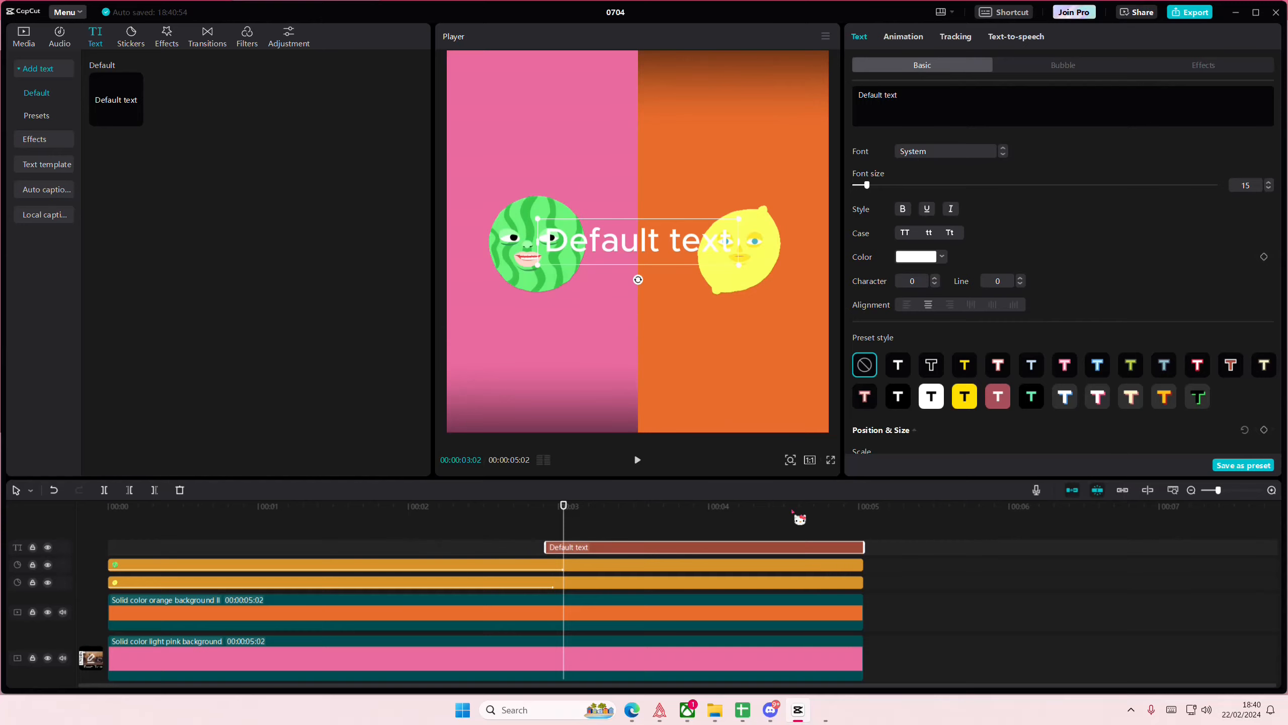
# Move the text below the fruit stickers and change its wording to "VLOG #25"
pyautogui.moveTo(729, 236); pyautogui.dragTo(729, 331)
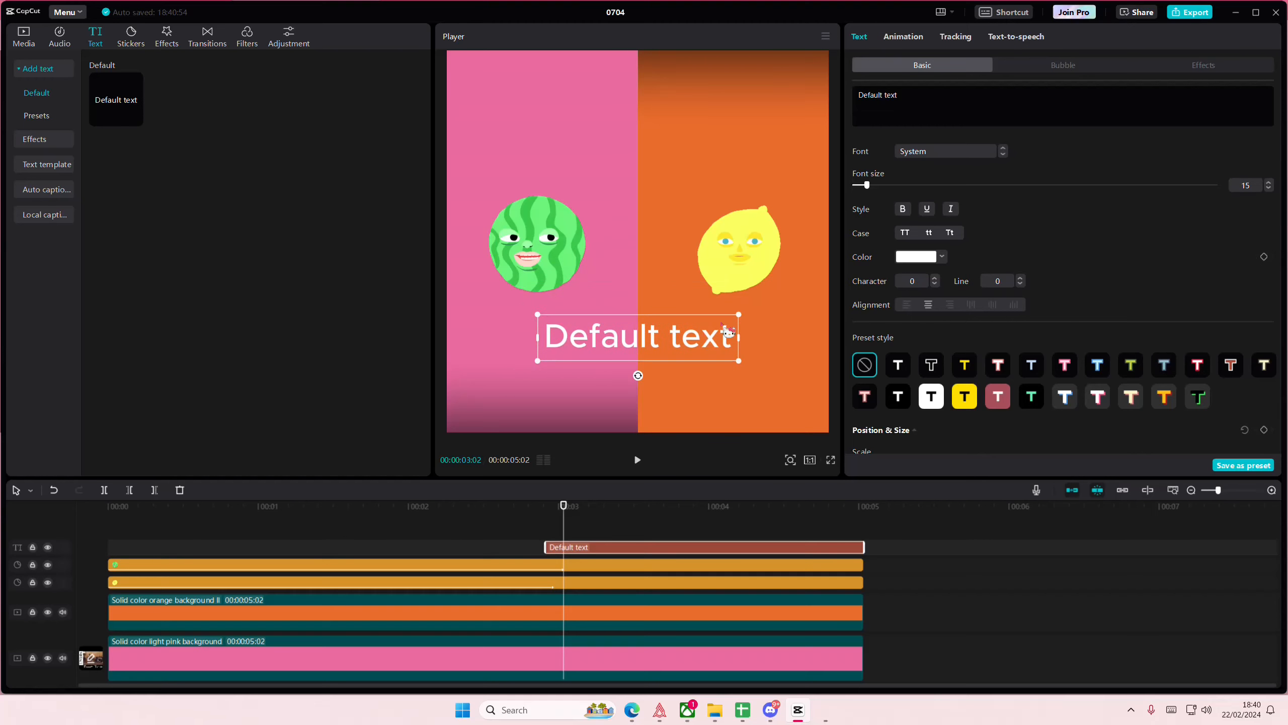
pyautogui.hotkey('ctrl', 'a')
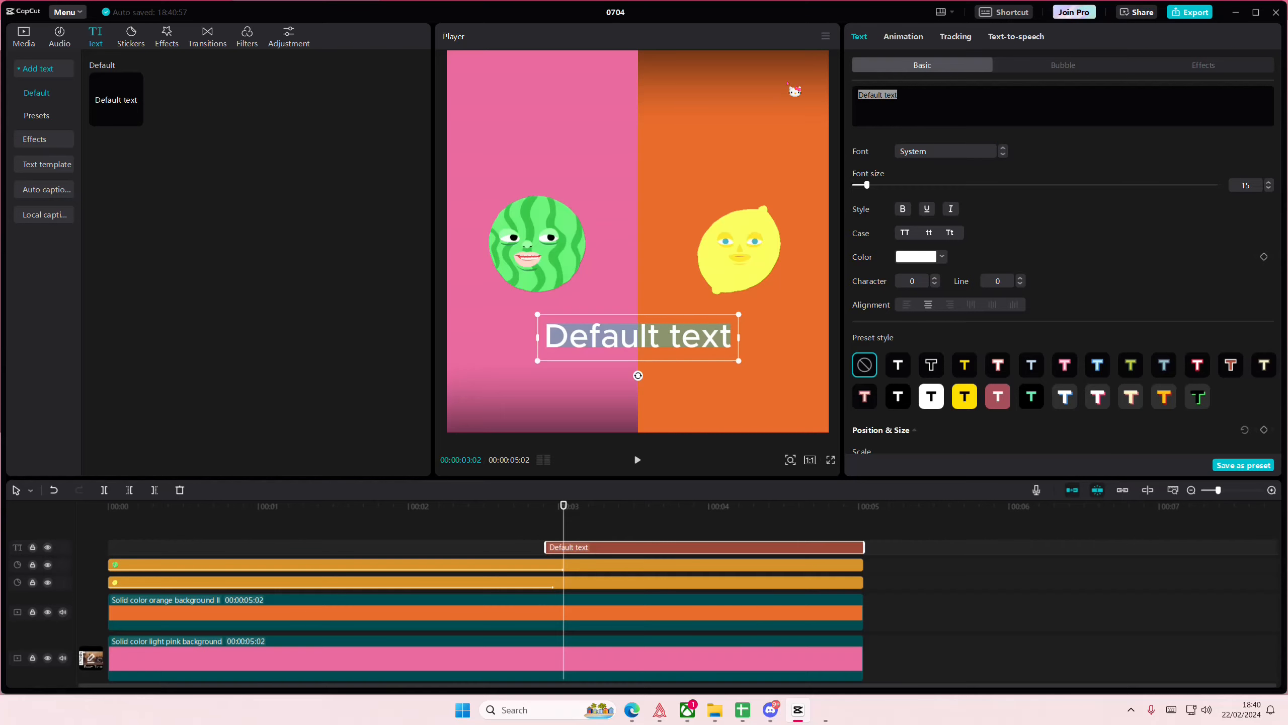
pyautogui.write('VLOG')
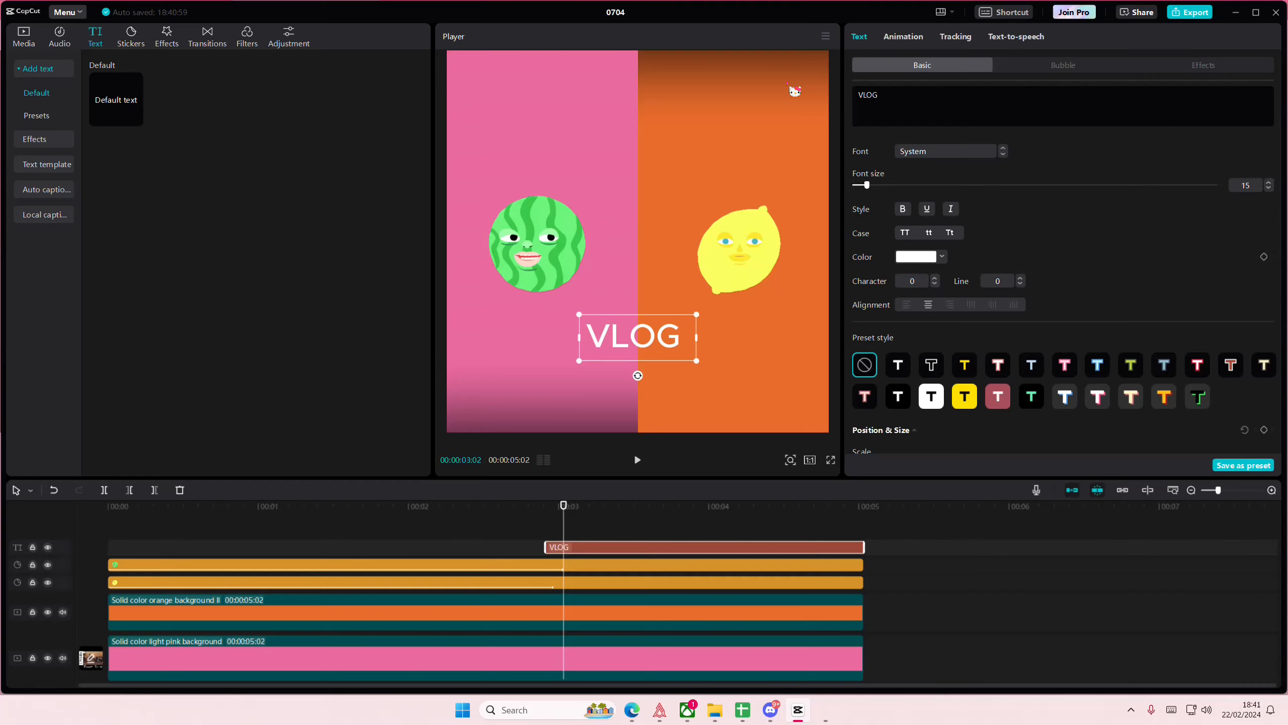
pyautogui.write(' #25')
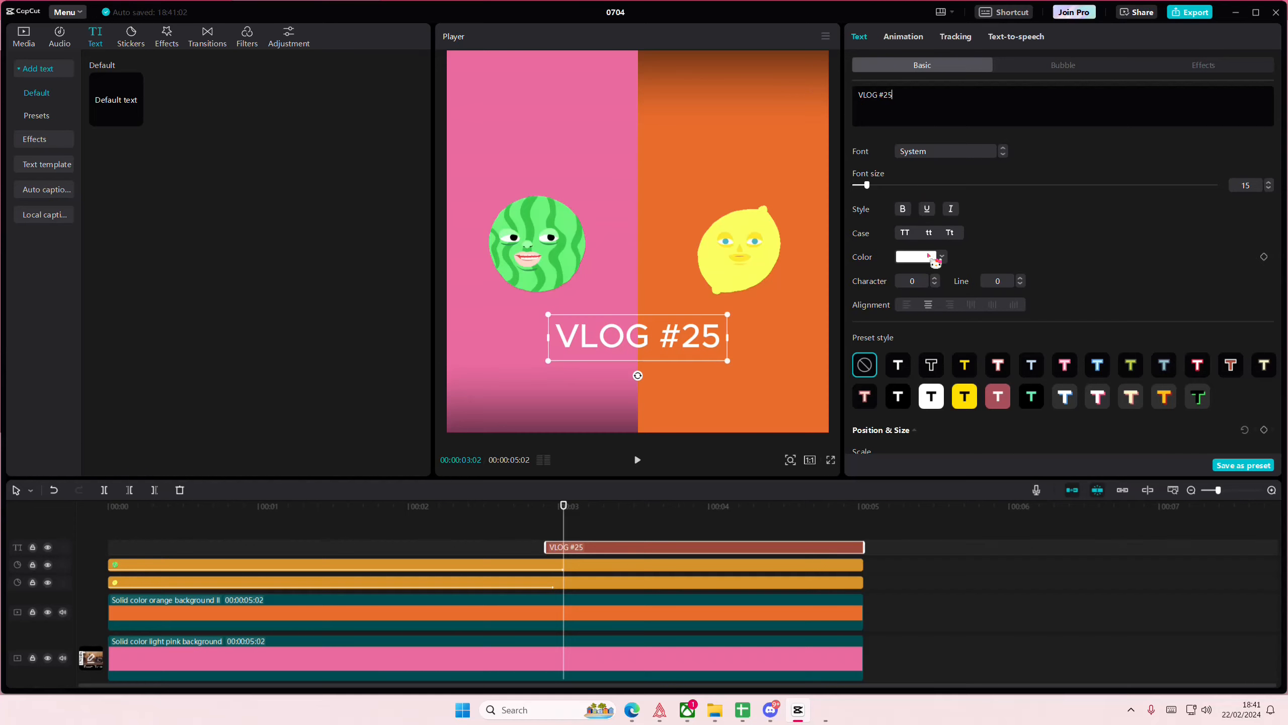
# Try red, pink and coral-outlined preset styles on the title
pyautogui.click(1193, 374)
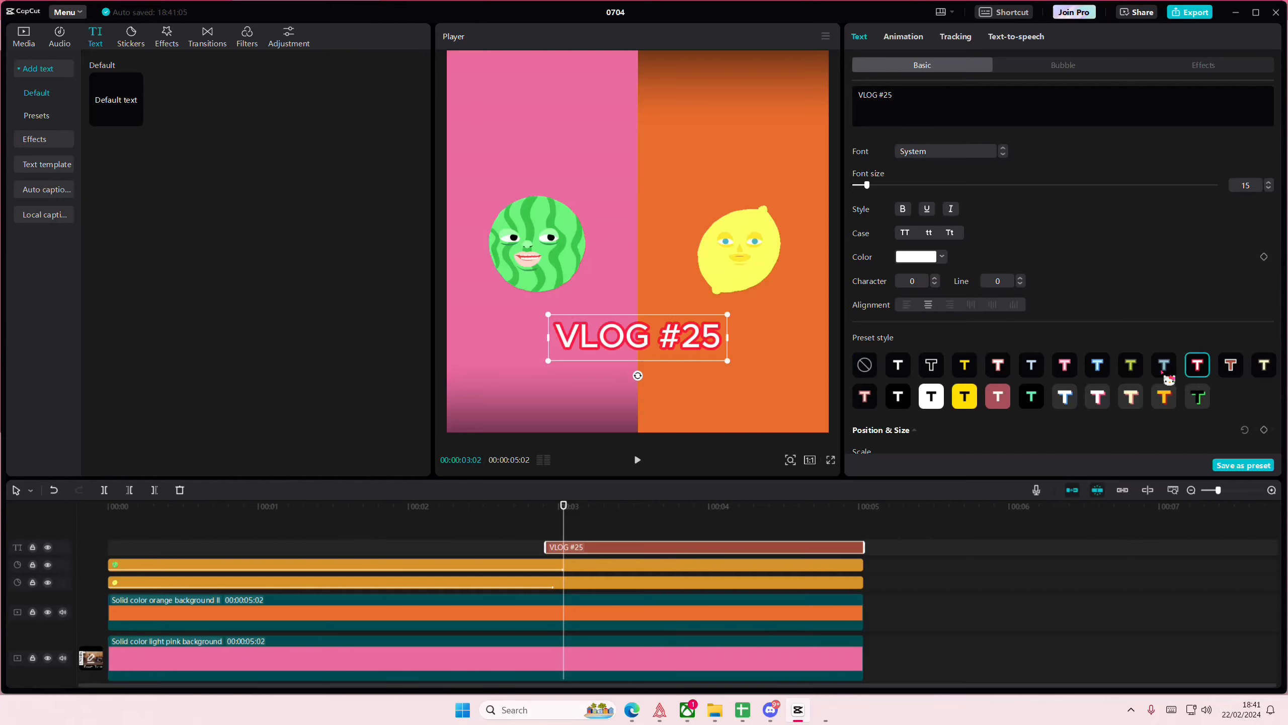
pyautogui.click(1073, 370)
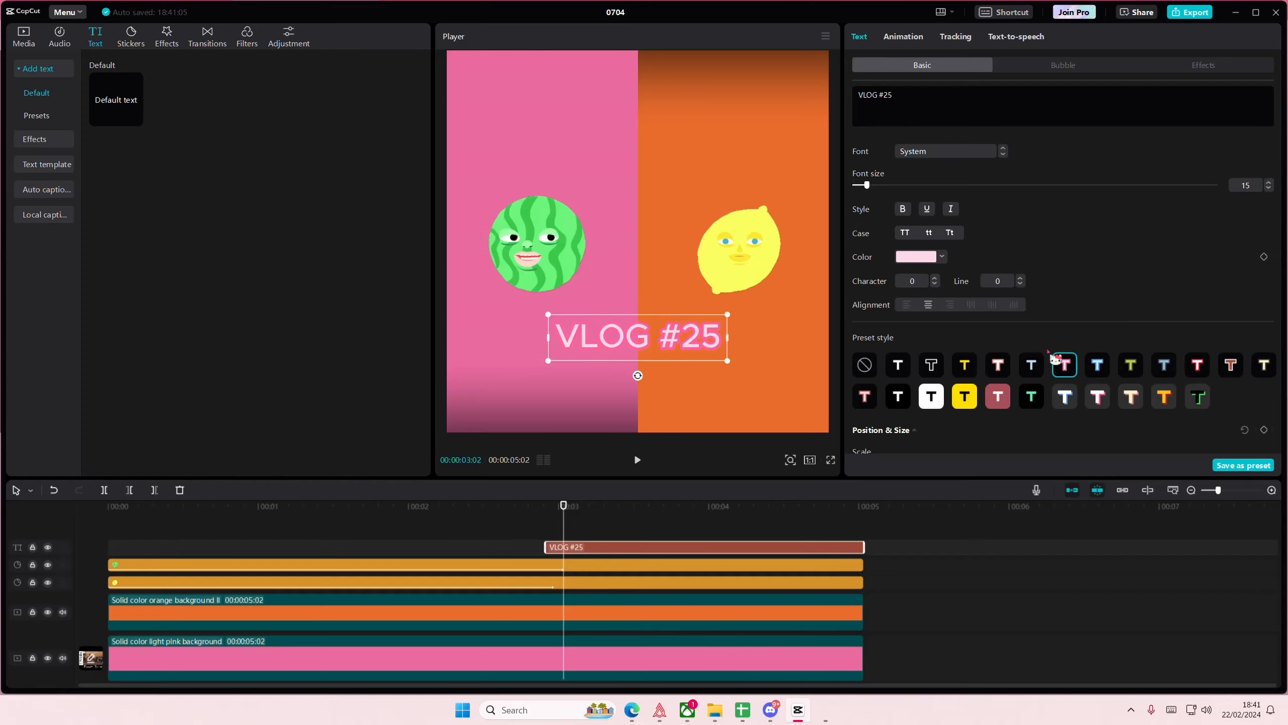
pyautogui.click(1007, 374)
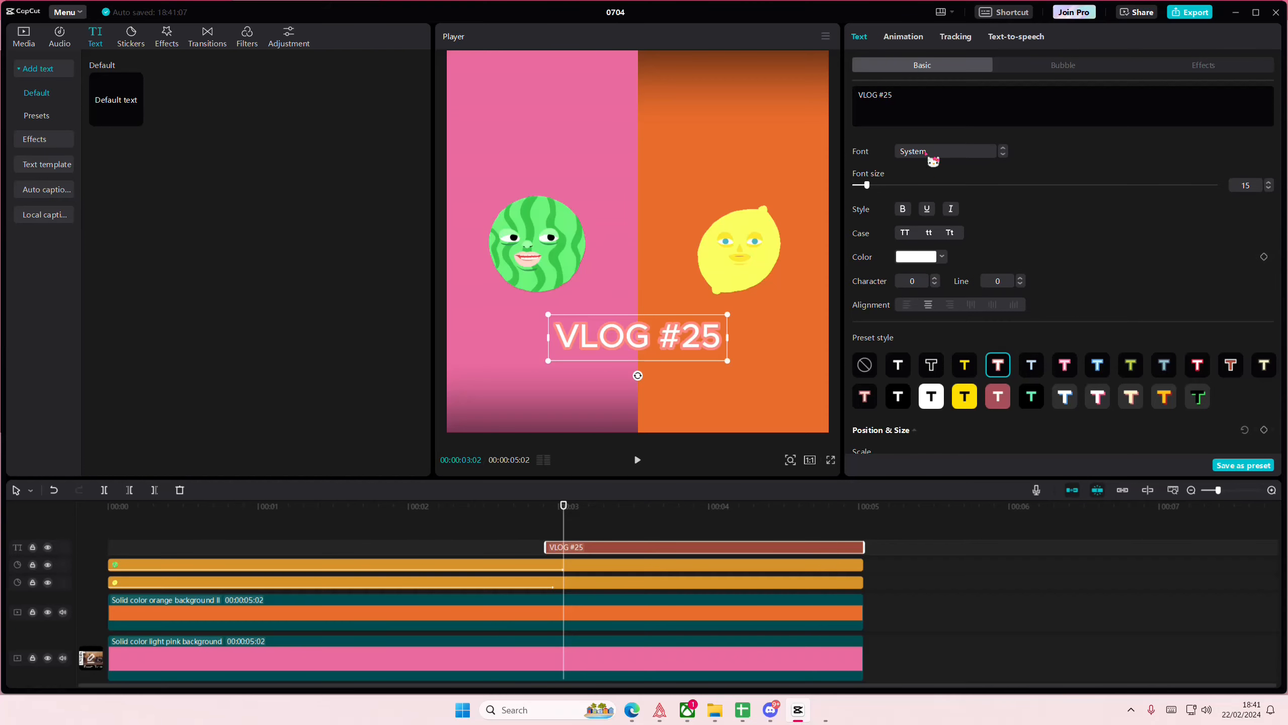
# Set the title's font to Arial Black and its font size to 24
pyautogui.click(945, 151)
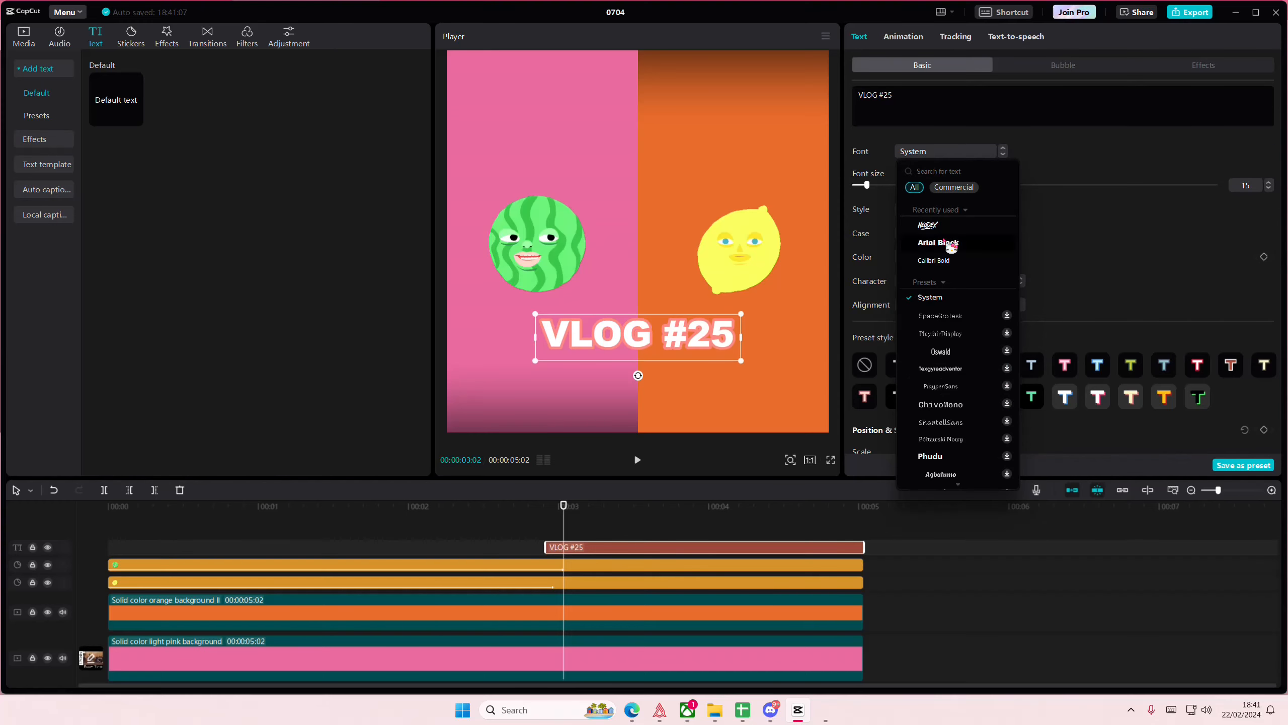
pyautogui.click(938, 246)
pyautogui.moveTo(867, 184); pyautogui.dragTo(877, 186)
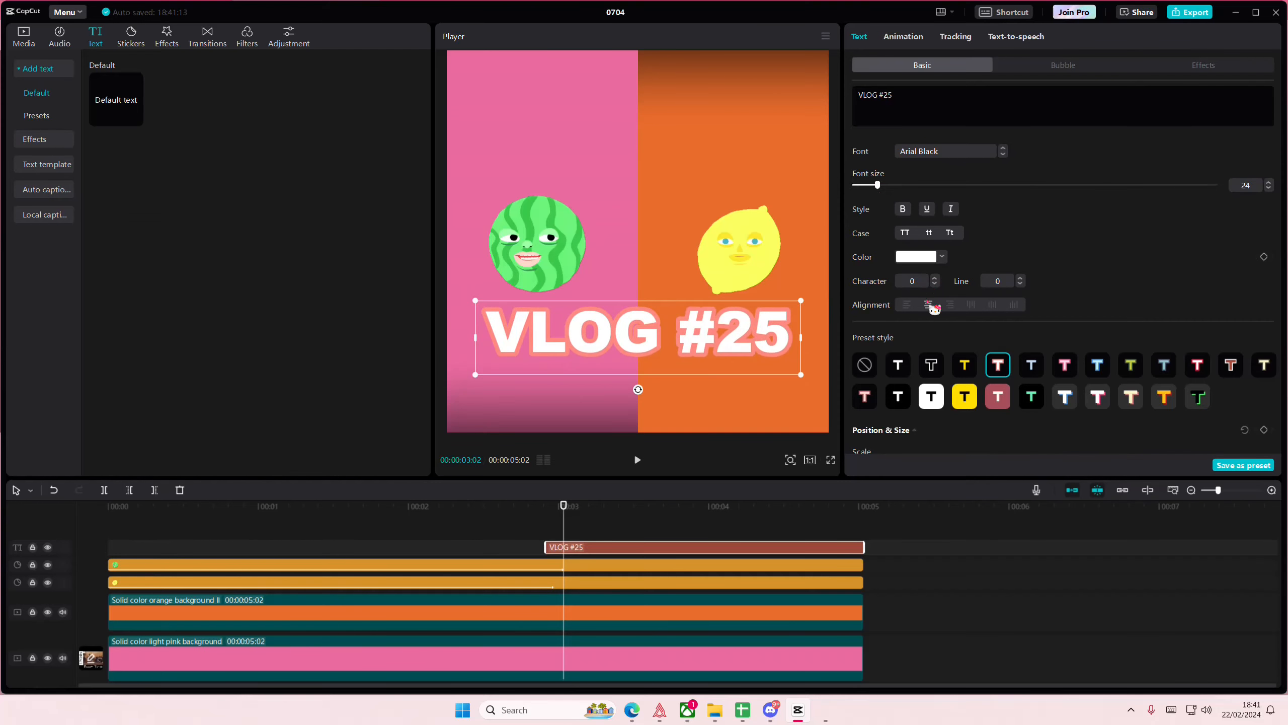
# Try the black-and-white, red, olive green and grey-blue preset styles on the enlarged title
pyautogui.click(932, 366)
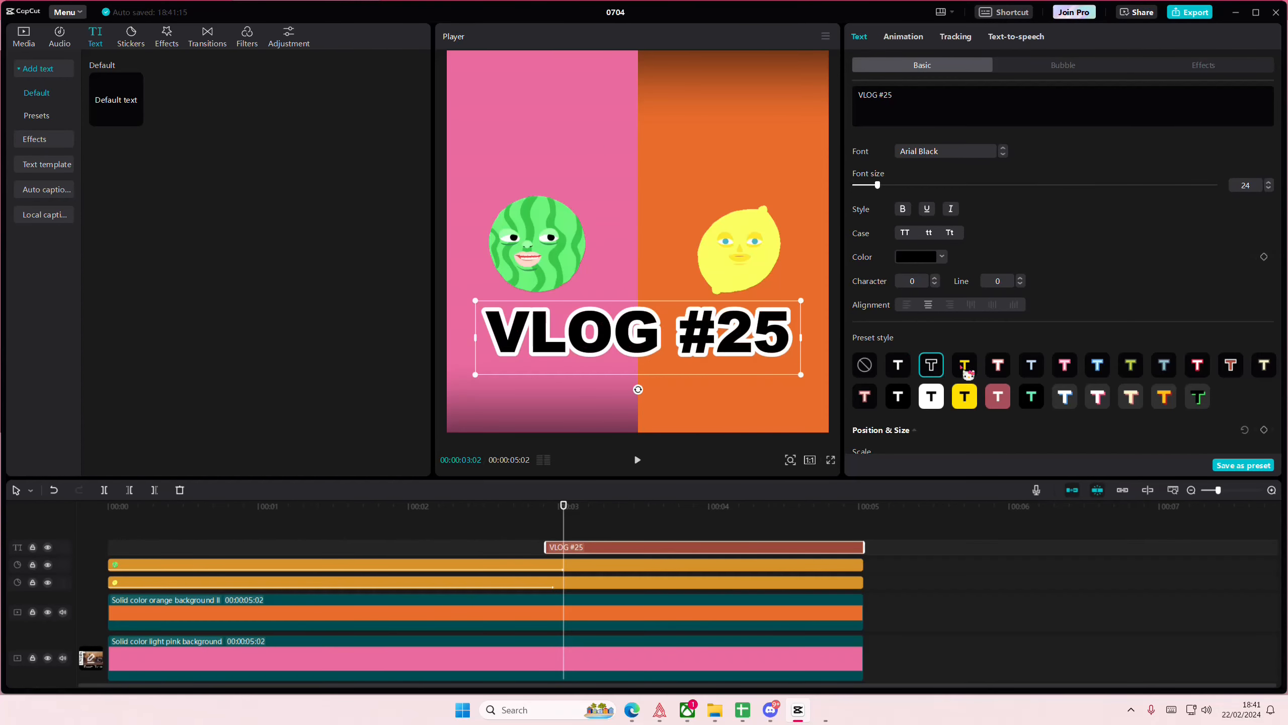
pyautogui.click(1209, 371)
pyautogui.click(1123, 375)
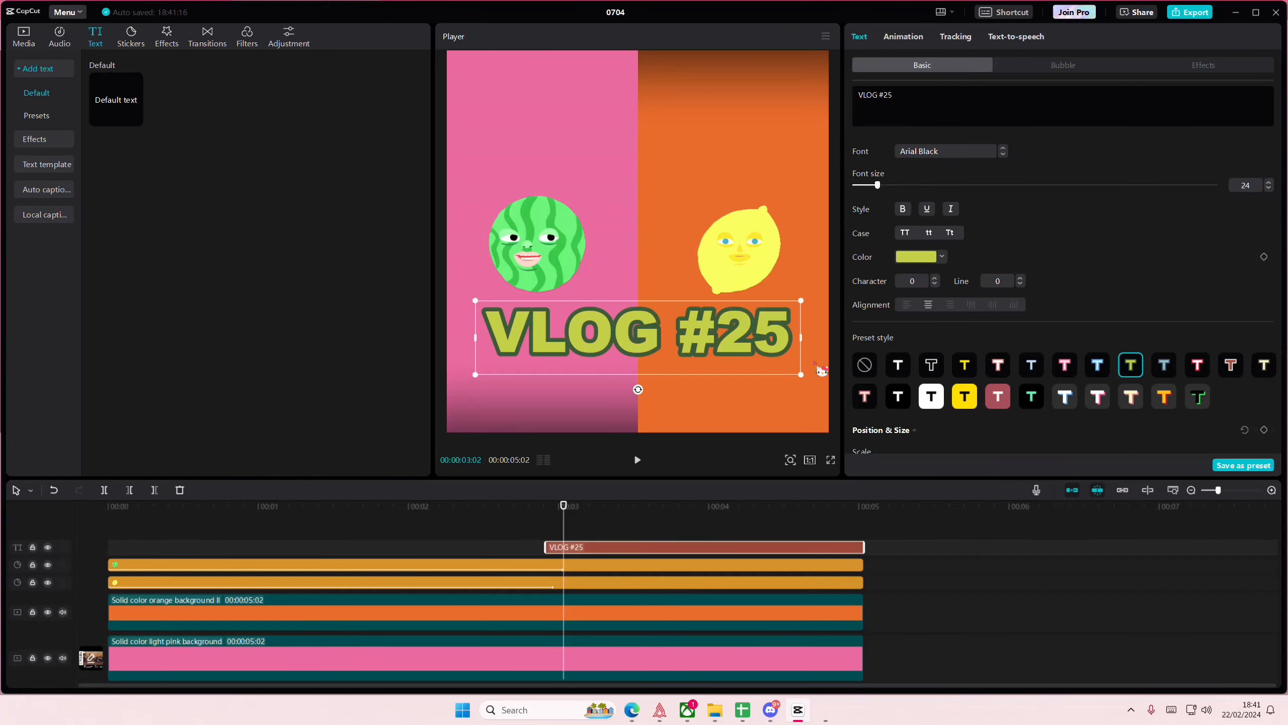
pyautogui.click(1158, 372)
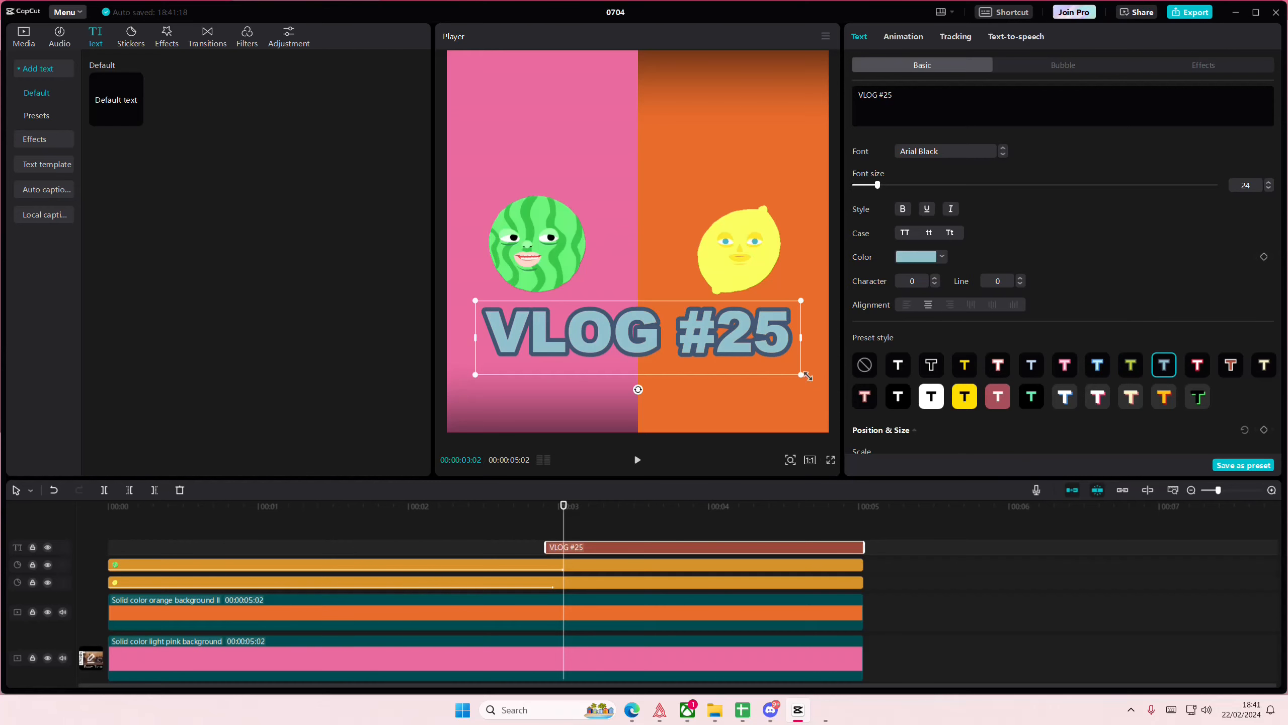
# Shrink the title to 83% scale and apply the pale pink preset style with a pink outline
pyautogui.moveTo(799, 374); pyautogui.dragTo(759, 365)
pyautogui.click(1068, 370)
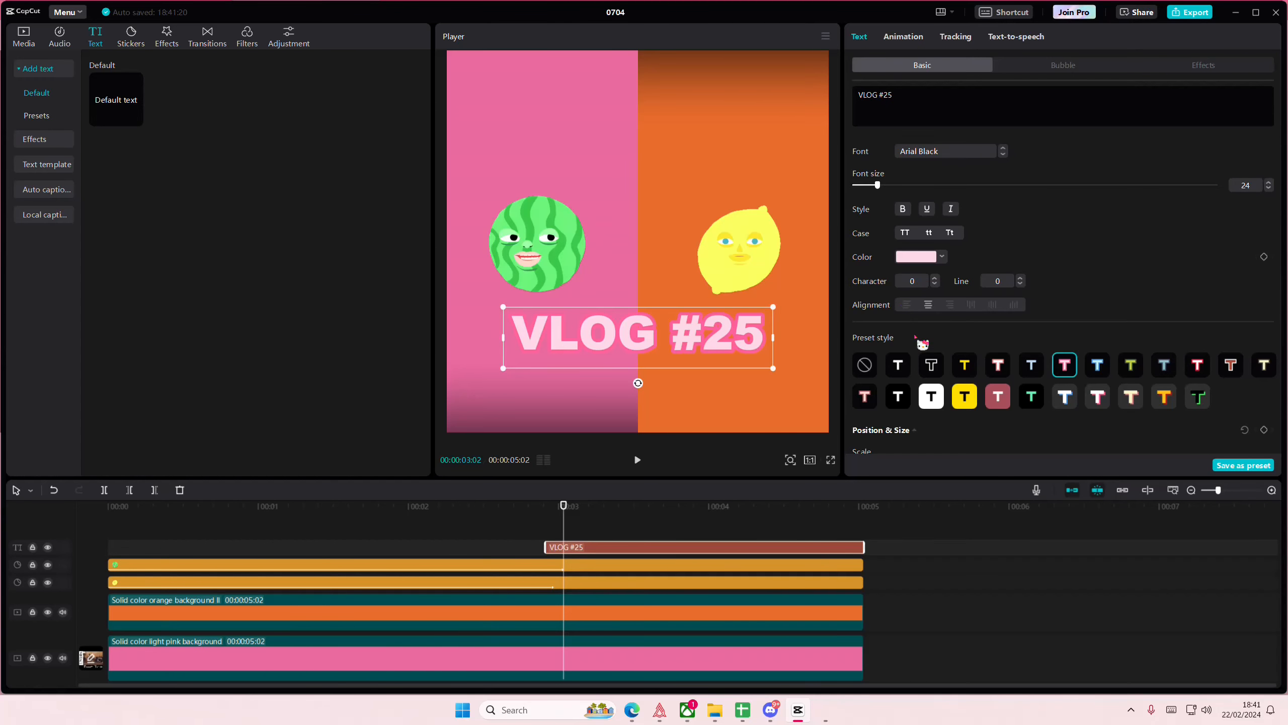
# Change the title's stroke color to white, FFFFFF
pyautogui.scroll(-10, 922, 345)
pyautogui.click(916, 264)
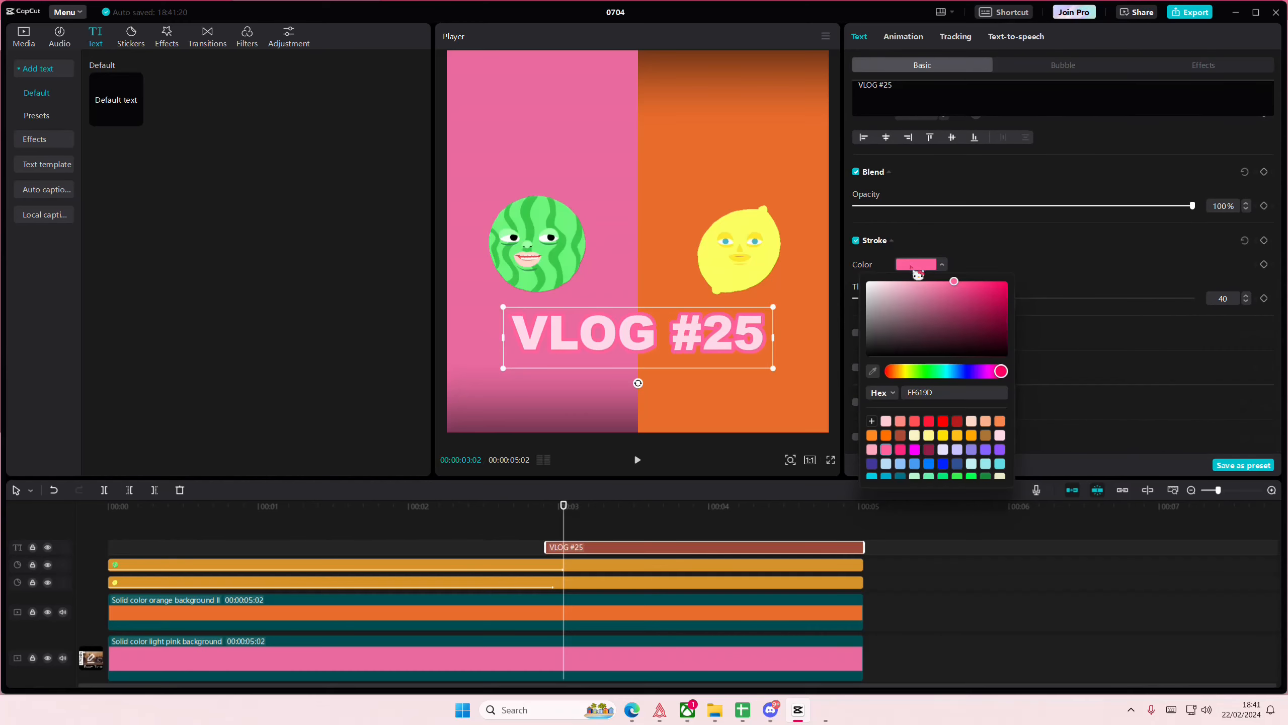
pyautogui.moveTo(892, 308); pyautogui.dragTo(837, 269)
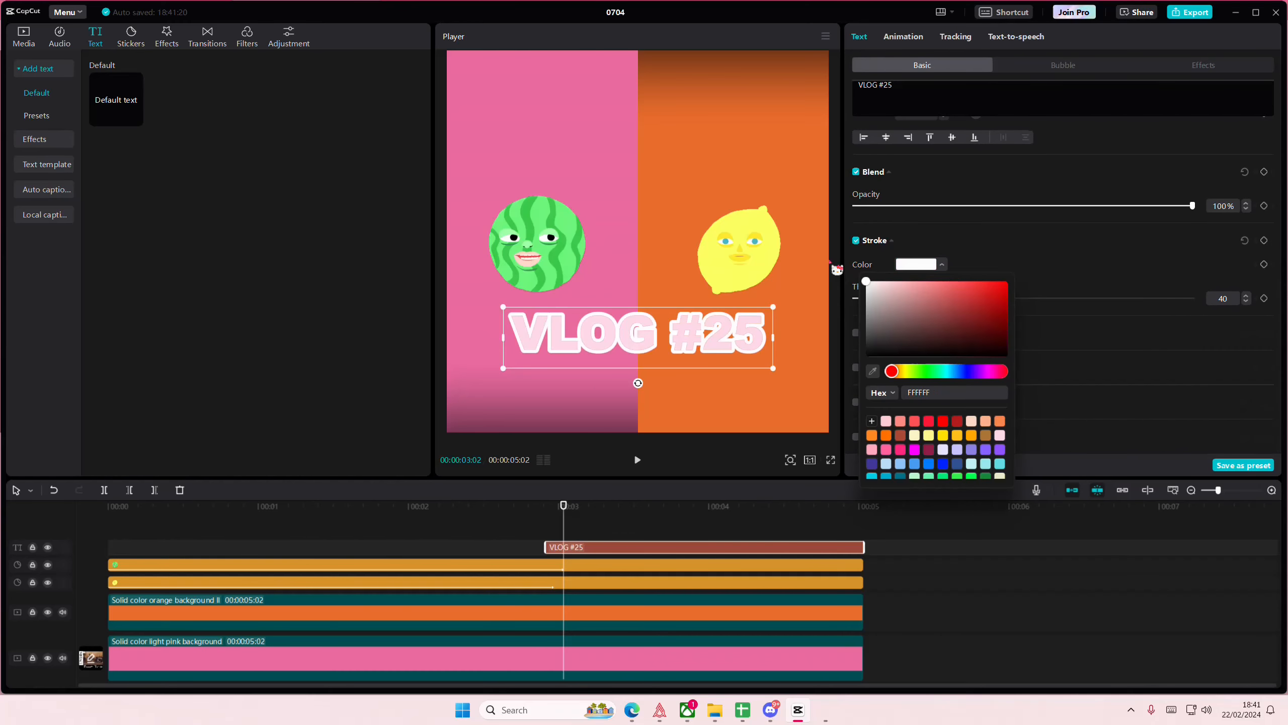
# Try lowering the title's opacity to 65% and undo the change
pyautogui.click(1073, 206)
pyautogui.scroll(8, 1045, 241)
pyautogui.scroll(-4, 1043, 246)
pyautogui.scroll(5, 1048, 249)
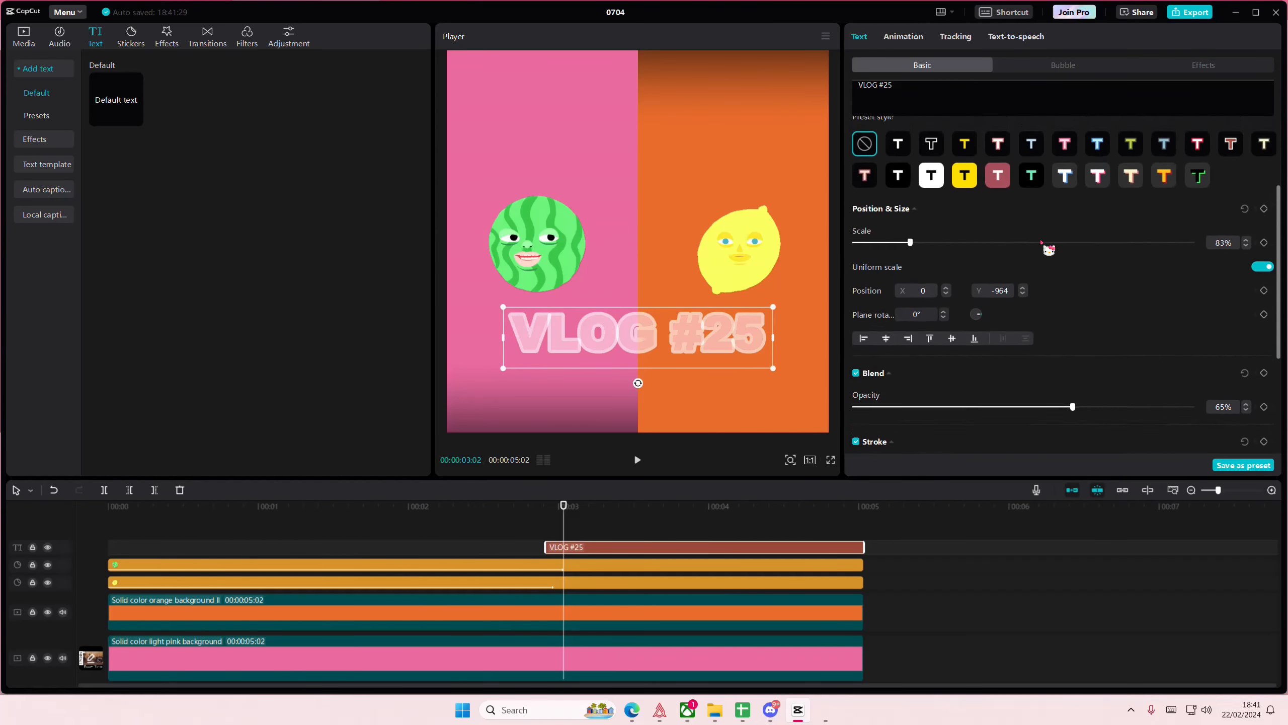
pyautogui.hotkey('ctrl', 'z')
# Try orange, yellow, cream and pink shades for the title's text color, and settle on purple 8863FF
pyautogui.click(936, 259)
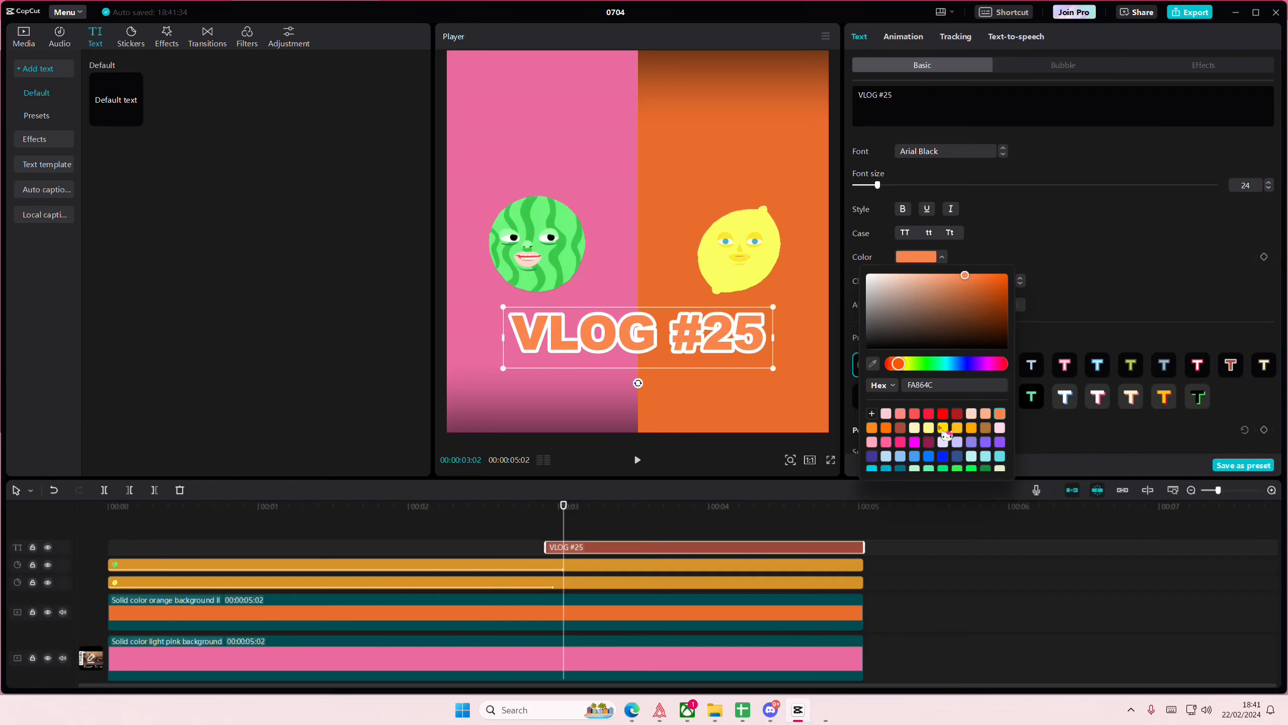
pyautogui.click(942, 429)
pyautogui.click(929, 429)
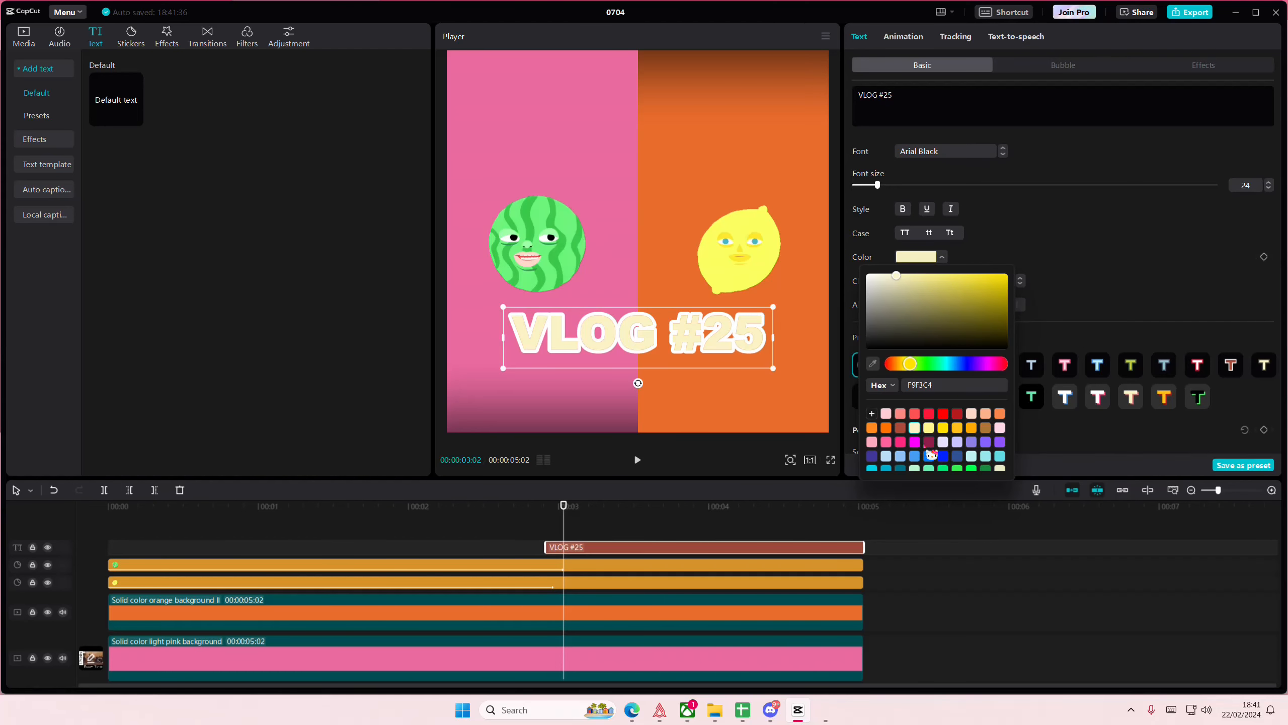
pyautogui.click(929, 442)
pyautogui.click(914, 442)
pyautogui.click(901, 443)
pyautogui.click(886, 443)
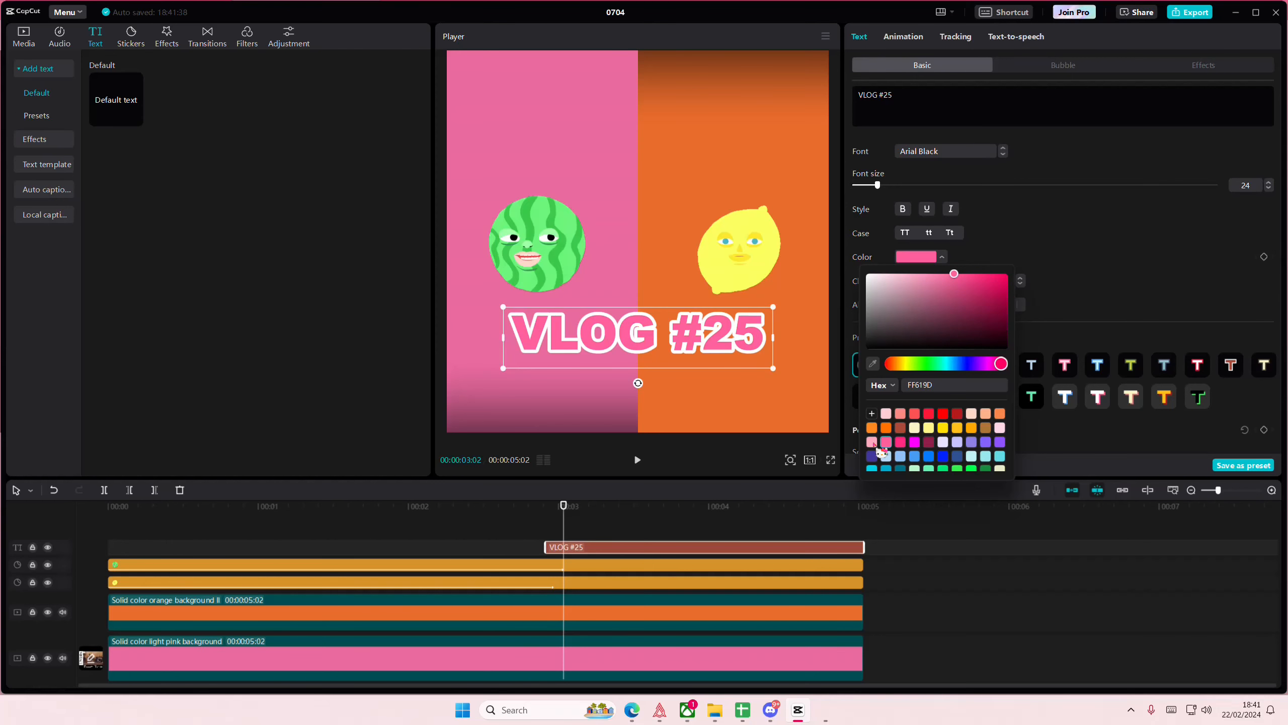
pyautogui.click(874, 444)
pyautogui.click(988, 443)
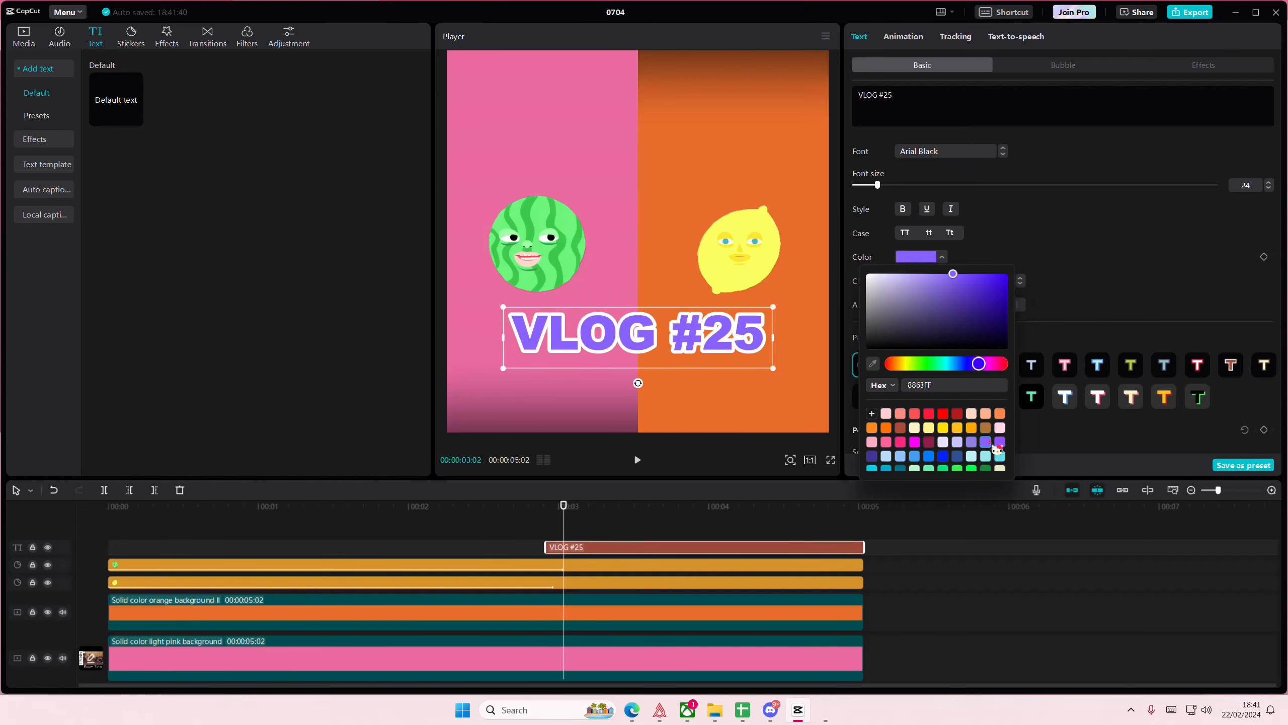
# Enlarge the VLOG #25 title slightly and place it a little lower beneath the two fruit stickers
pyautogui.click(774, 371)
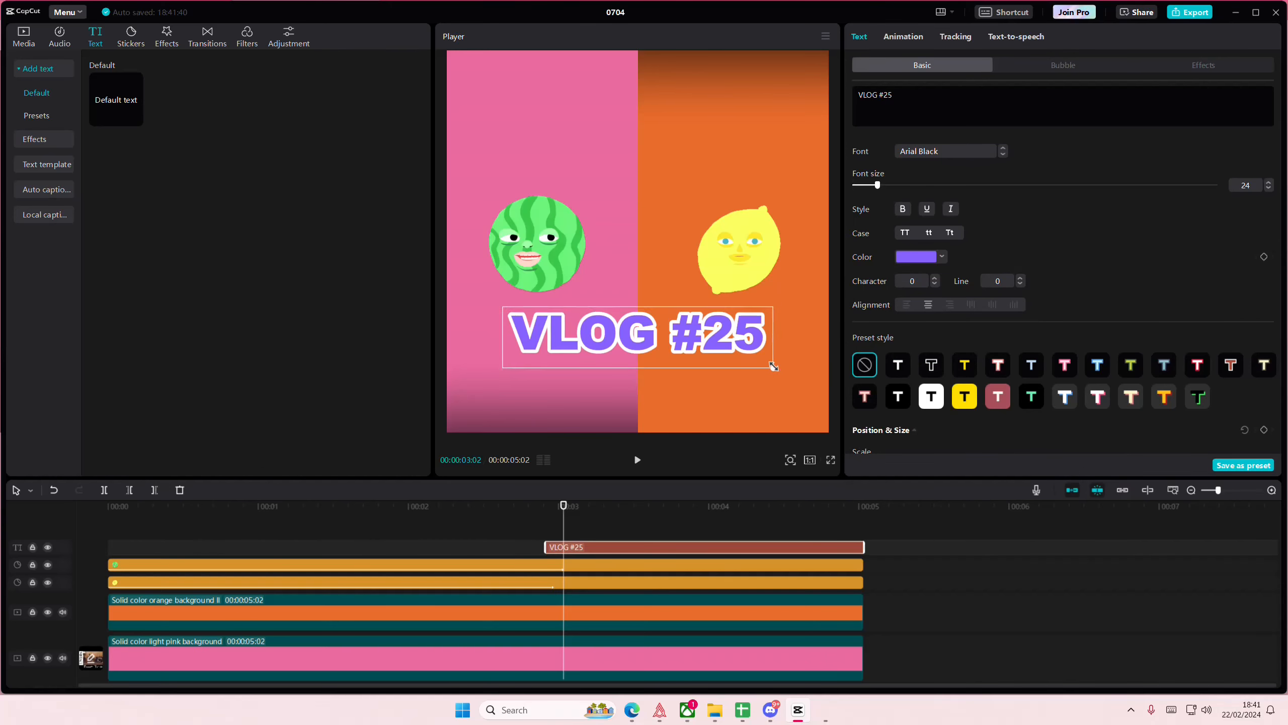
pyautogui.moveTo(774, 366)
pyautogui.mouseDown()
pyautogui.moveTo(791, 376)
pyautogui.moveTo(762, 378)
pyautogui.mouseUp()
# Apply the Typewriter entrance animation to the title and lengthen its duration beyond 0.5 s
pyautogui.click(904, 37)
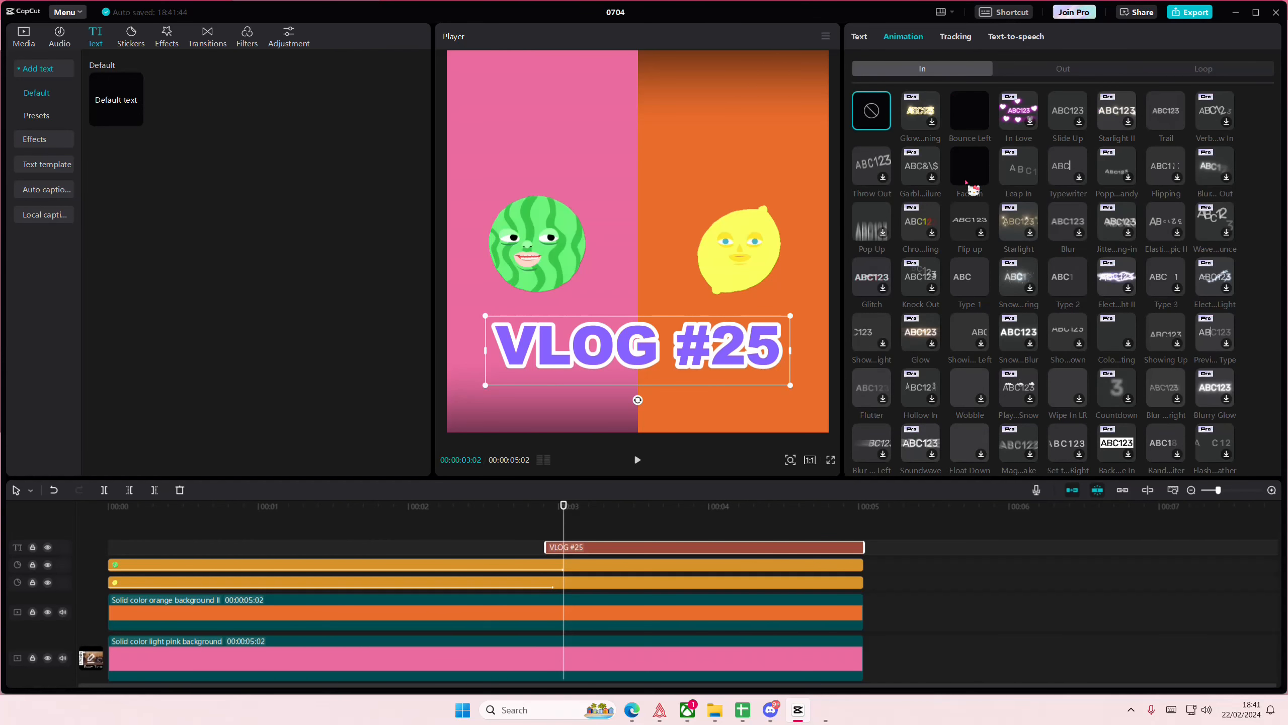
pyautogui.click(976, 179)
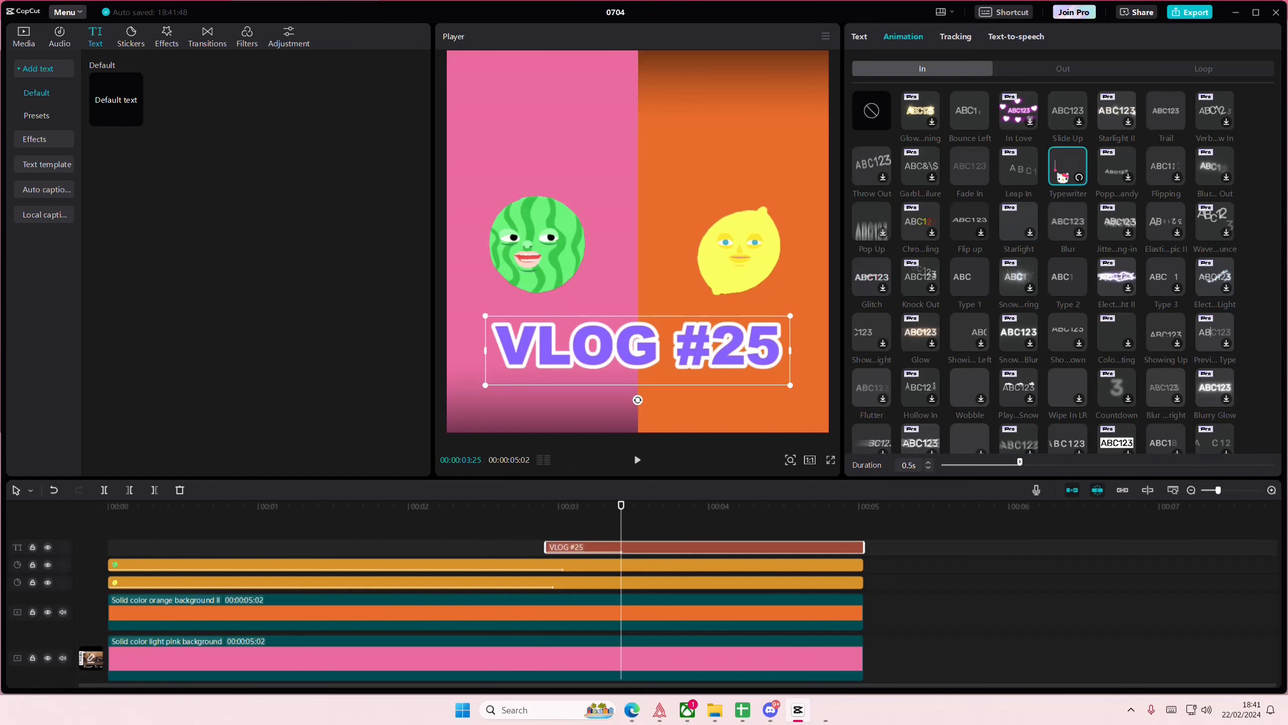
pyautogui.moveTo(1020, 462); pyautogui.dragTo(1062, 462)
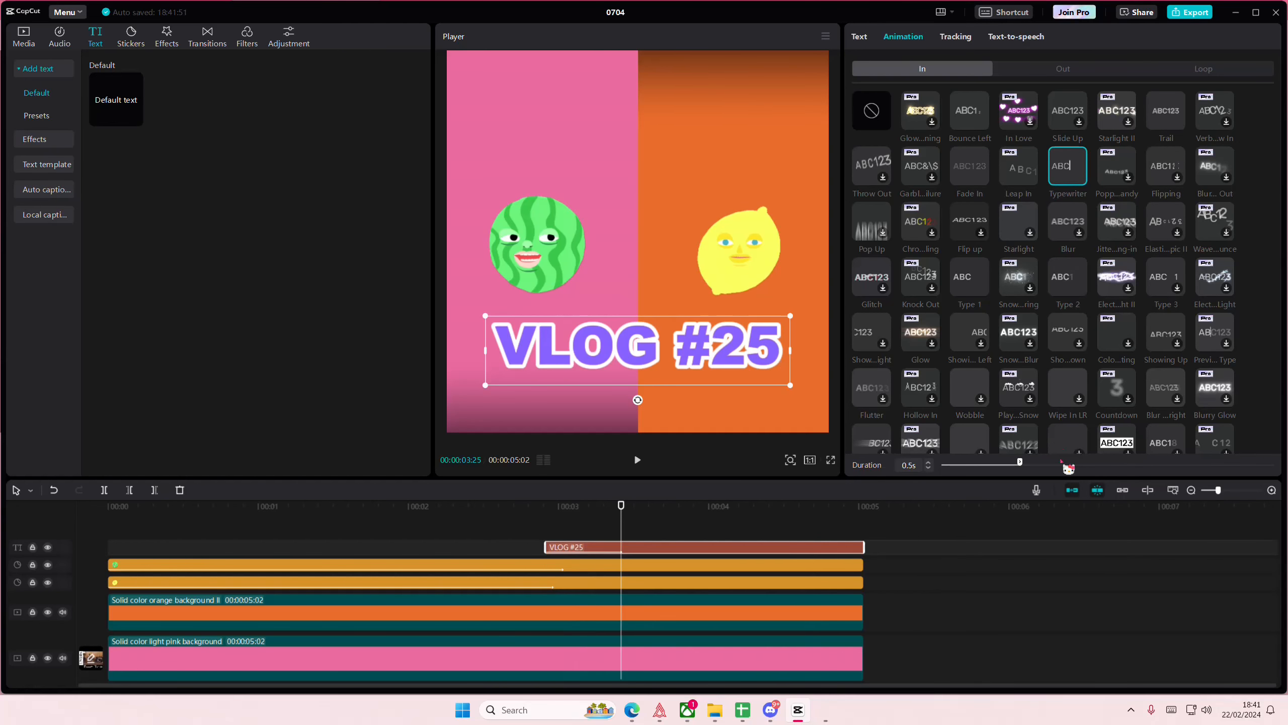
# Play the intro twice from the beginning to review the background reveals, stickers and title animation
pyautogui.click(410, 547)
pyautogui.moveTo(411, 546); pyautogui.dragTo(10, 531)
pyautogui.press('space')
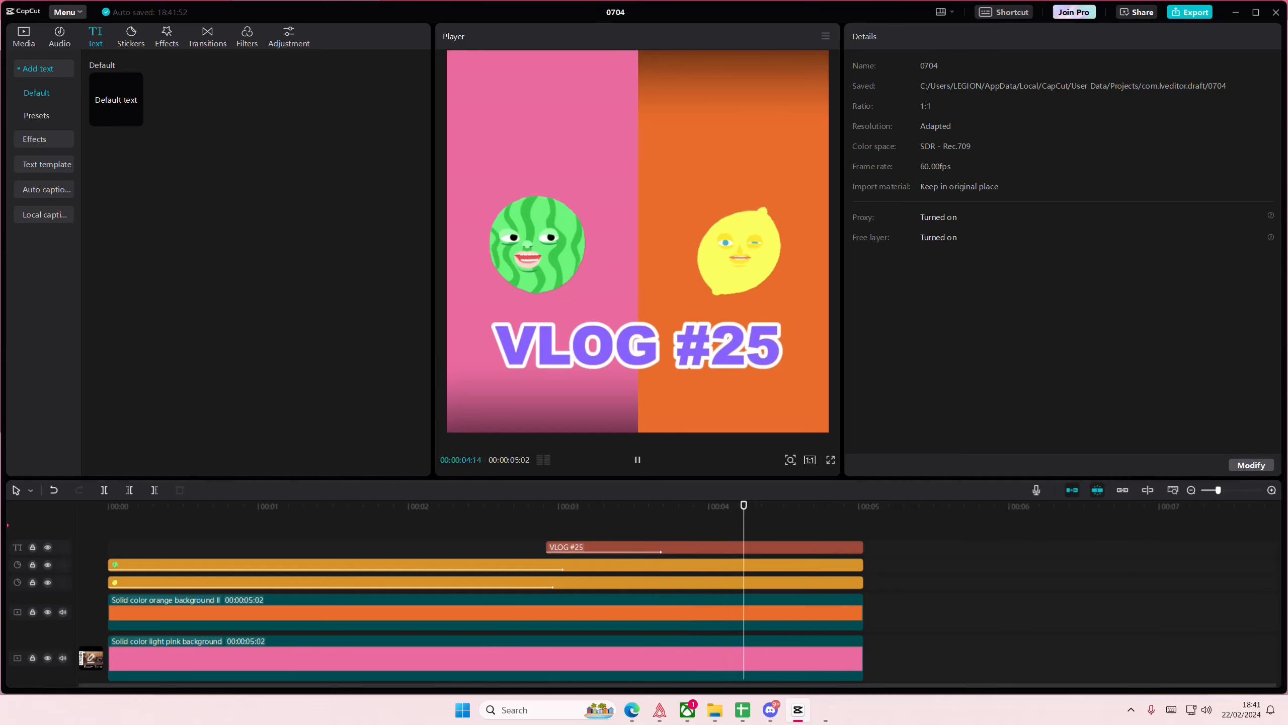
pyautogui.moveTo(277, 549); pyautogui.dragTo(105, 588)
pyautogui.press('space')
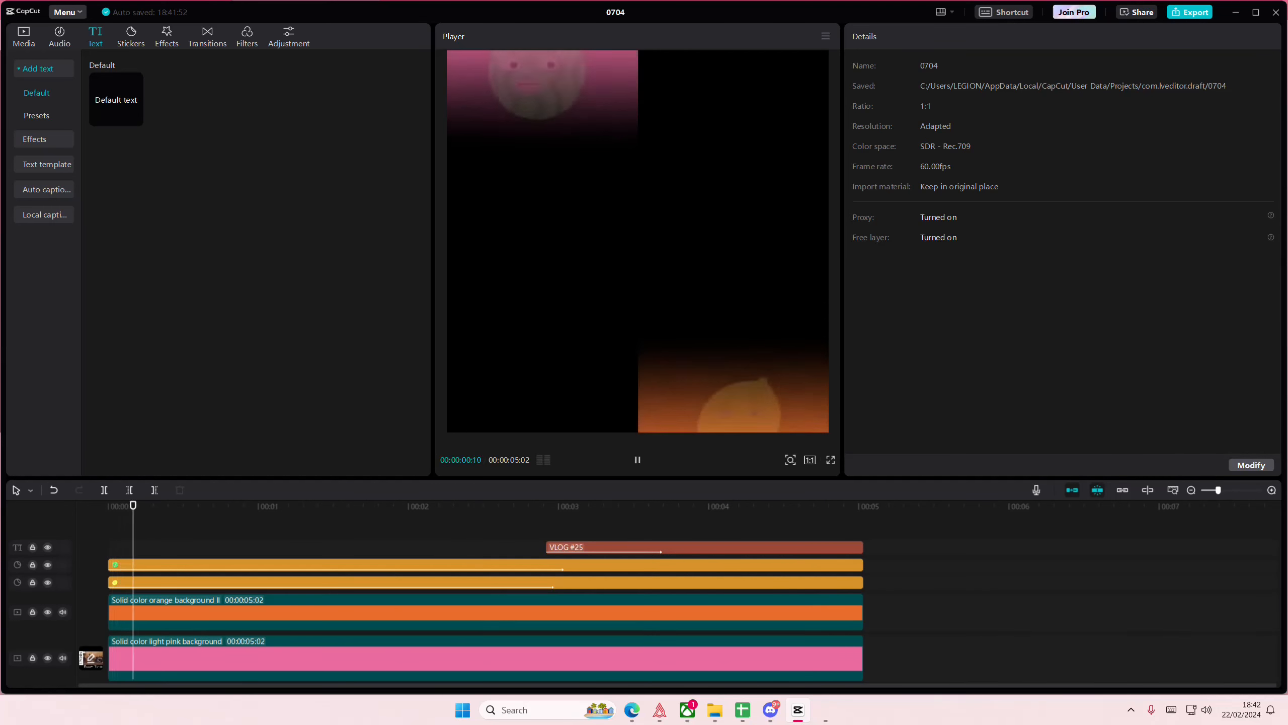